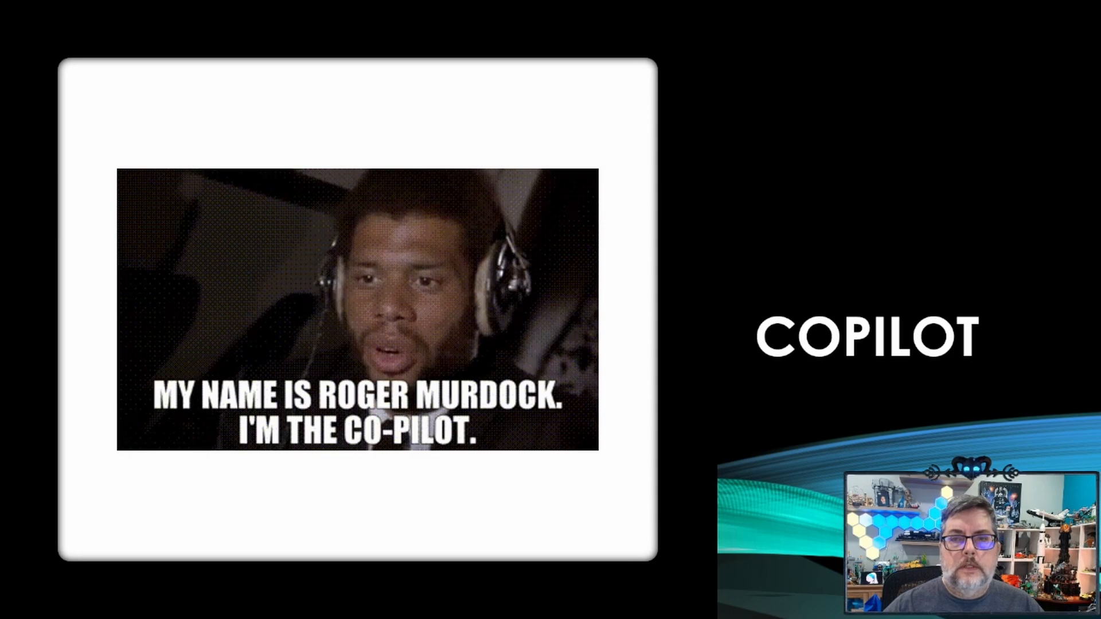
key(Right)
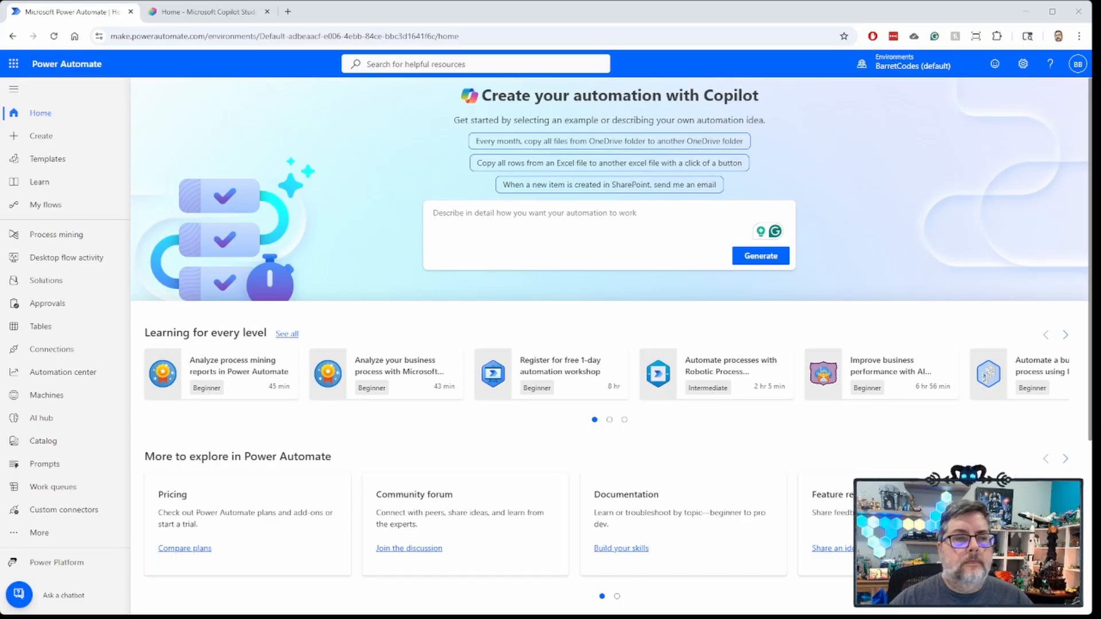
Step: Generate a flow suggestion from the description "When I receive a file in email, save it to a folder"
click(556, 234)
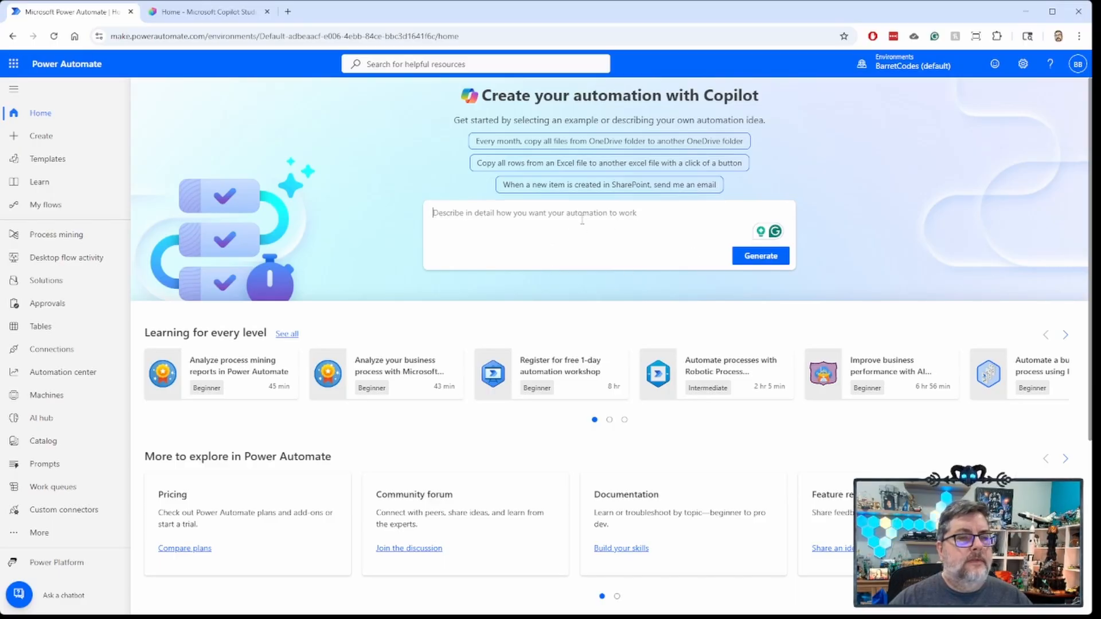
click(566, 251)
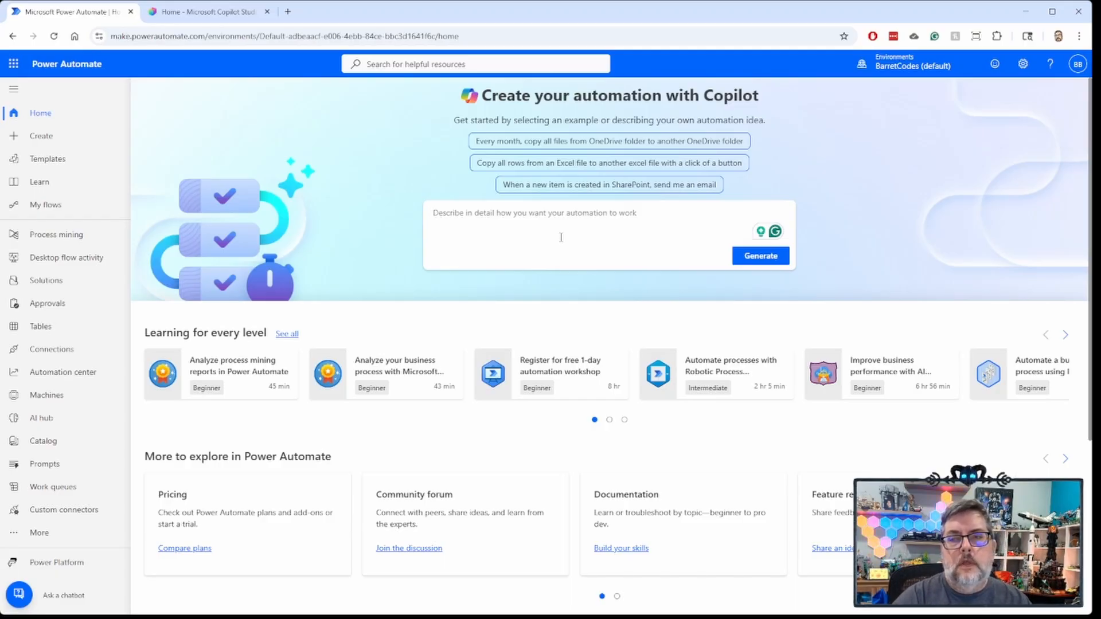
text(When )
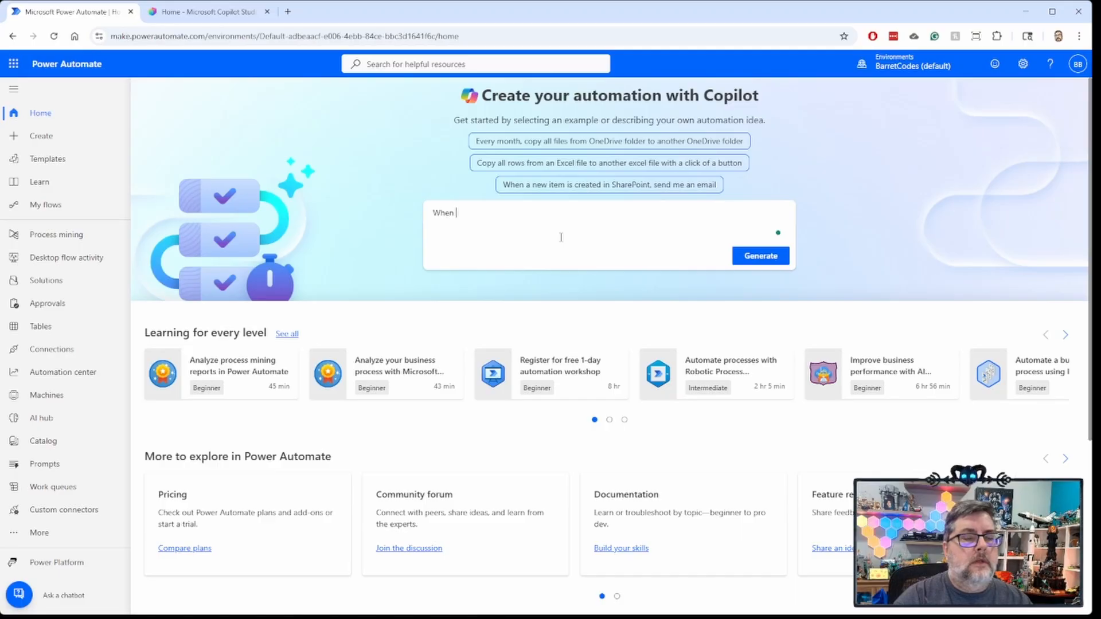
text(I receive a )
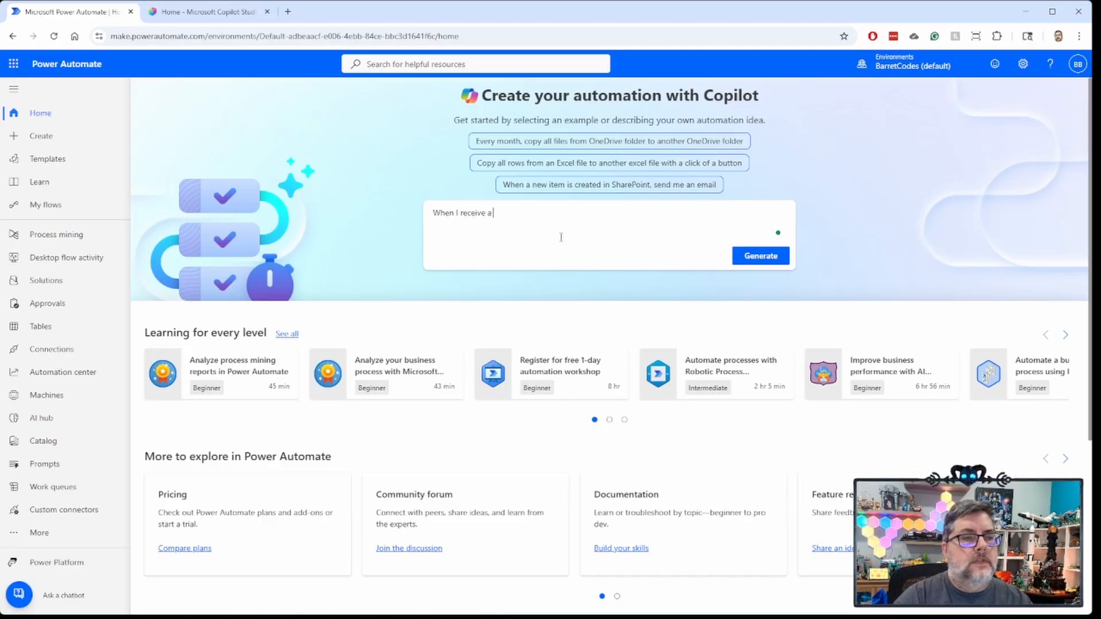
text(file in email)
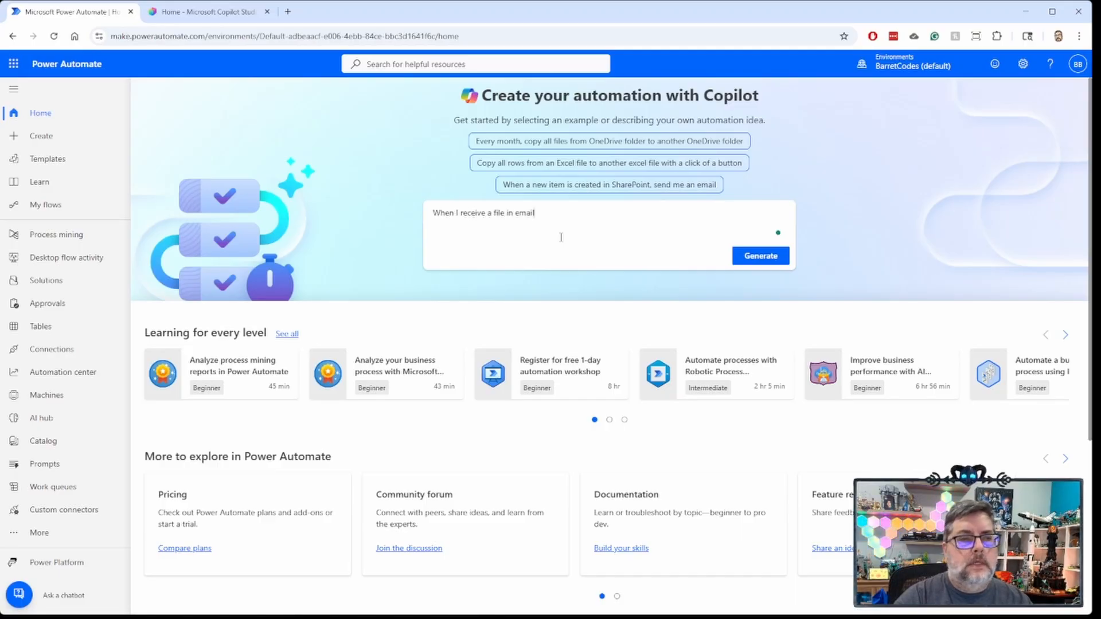
text(, save it to a folder)
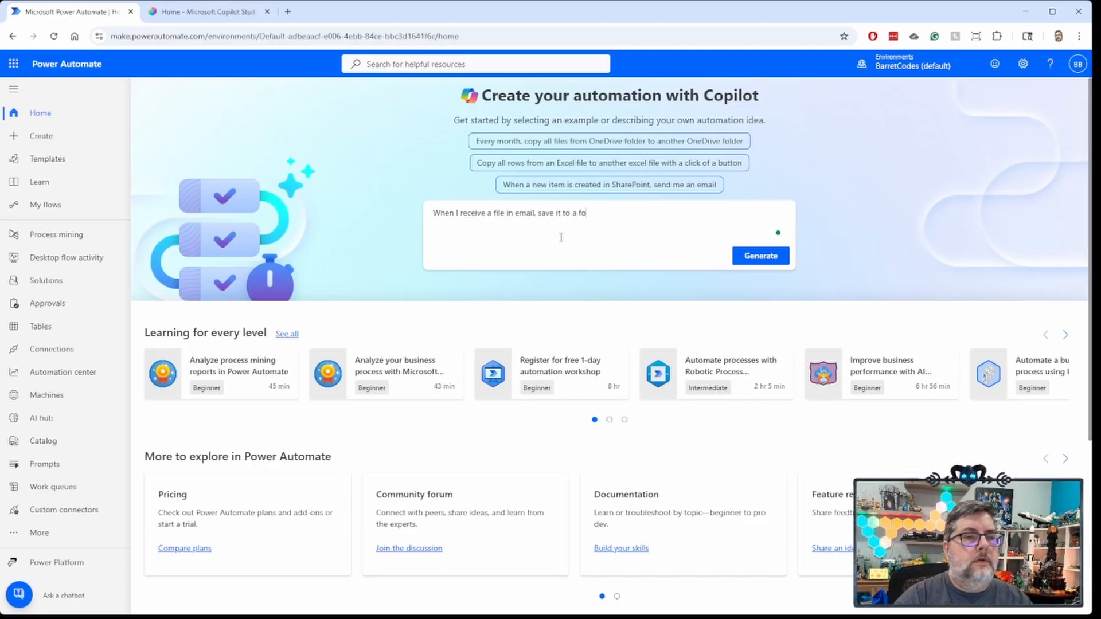
click(759, 257)
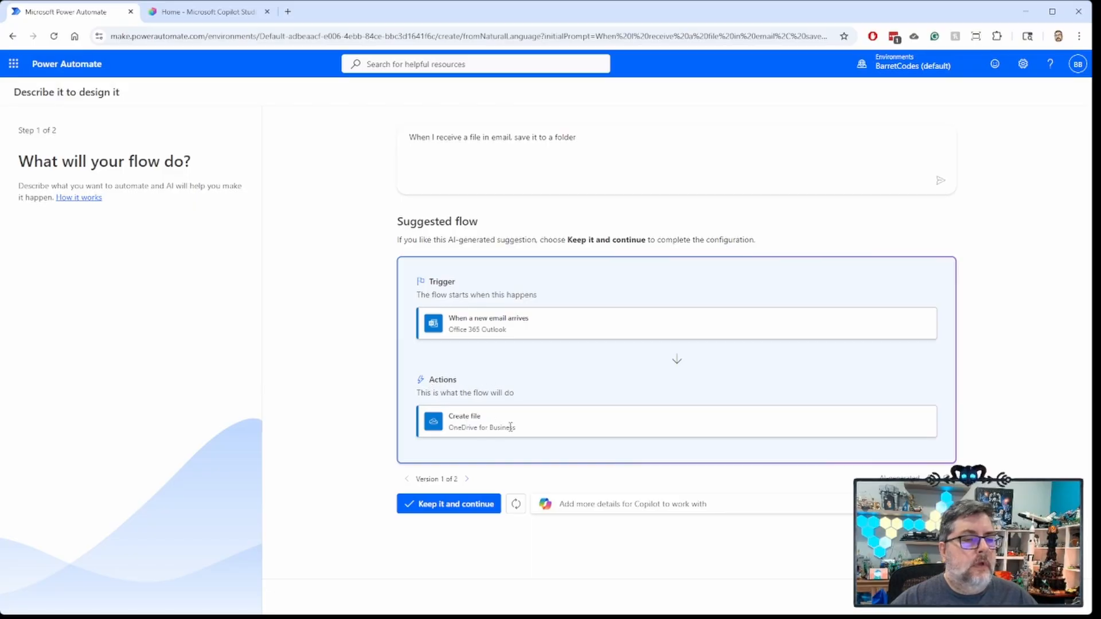
Step: Compare the trigger and actions in the second suggested flow version with the first version, ending on the first
click(466, 481)
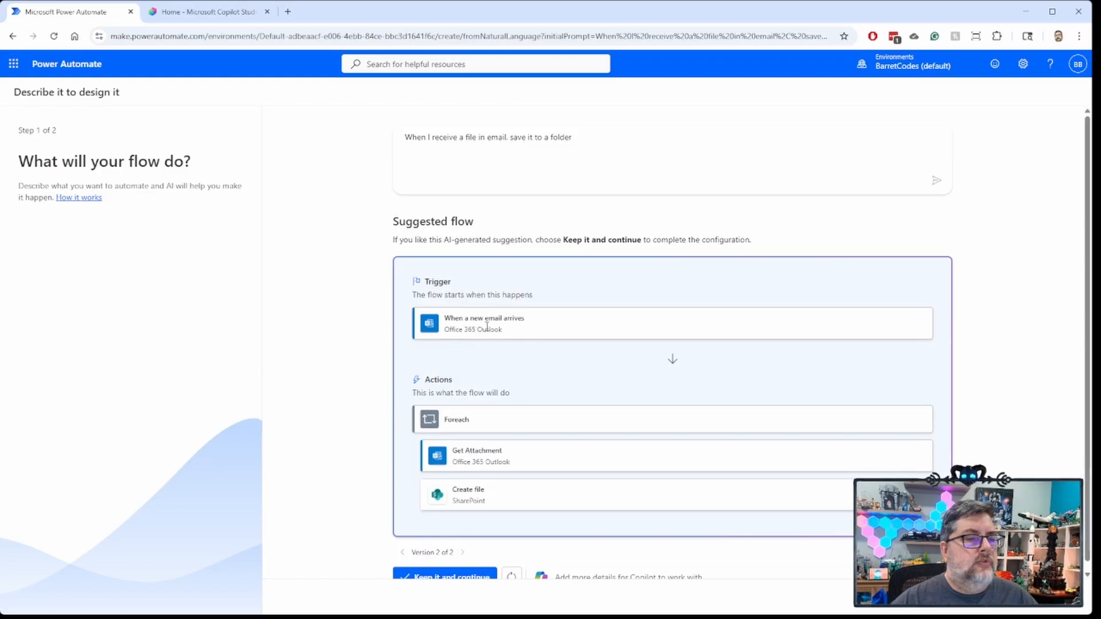
scroll(506, 338, down, 1)
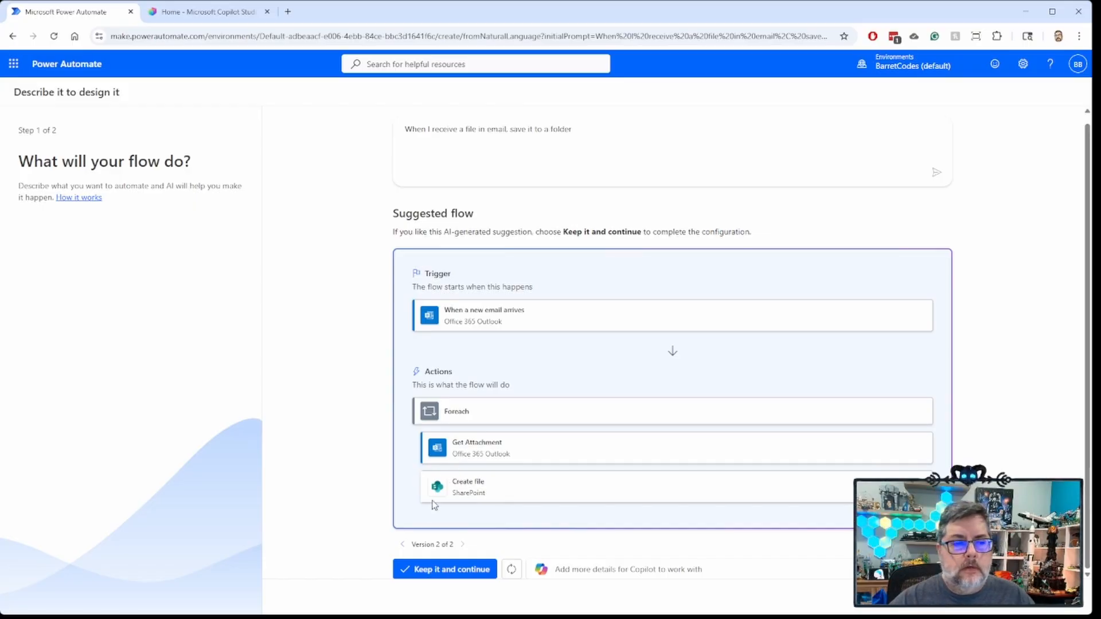
click(402, 544)
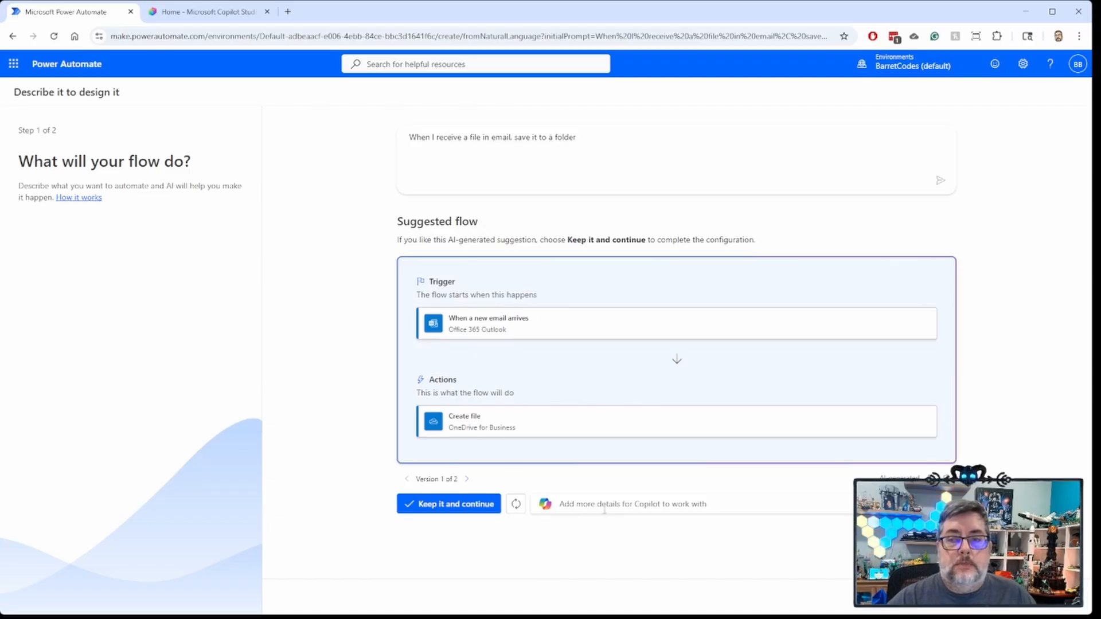
Step: Try to refine the suggested flow with the extra detail "I use gmail and not office 365 outlook"
click(690, 505)
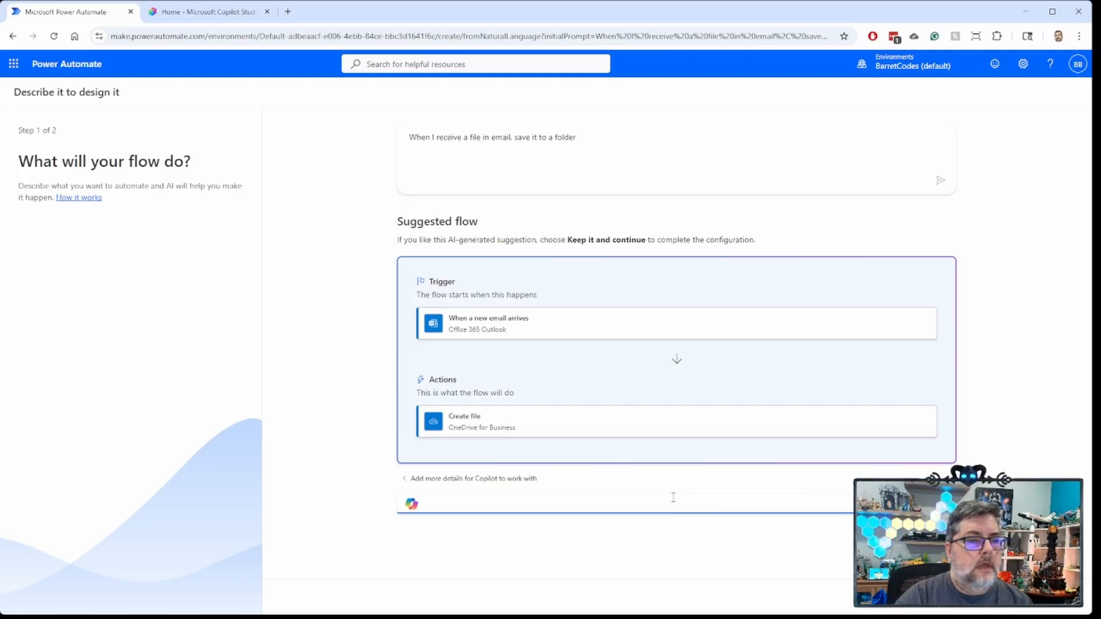
text(I use gmail for)
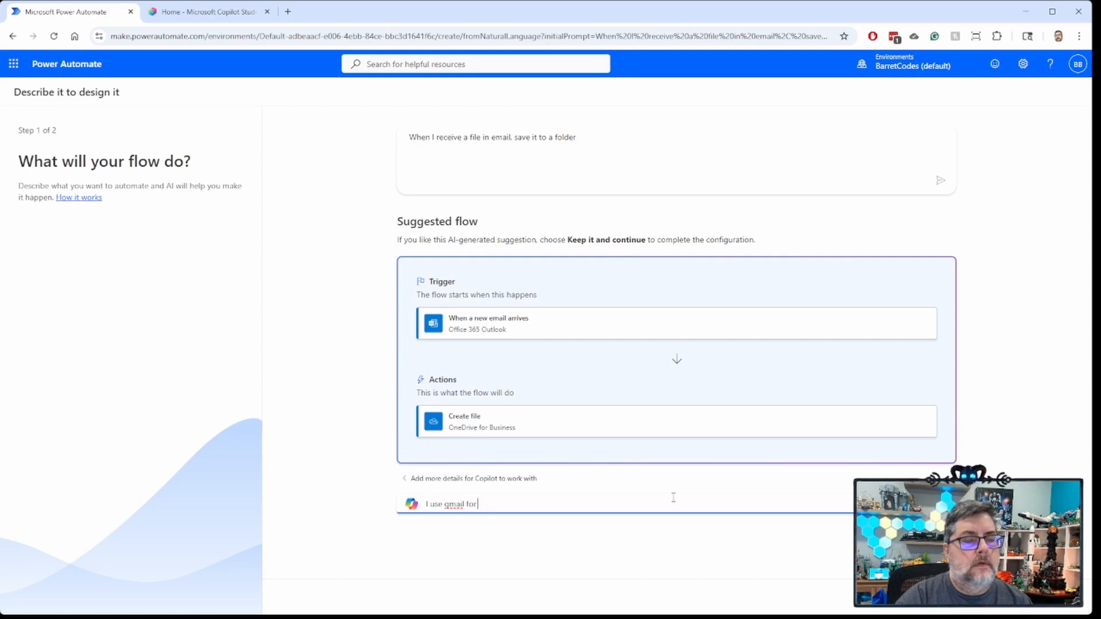
key(BackSpace)
key(BackSpace)
key(BackSpace)
text(annd)
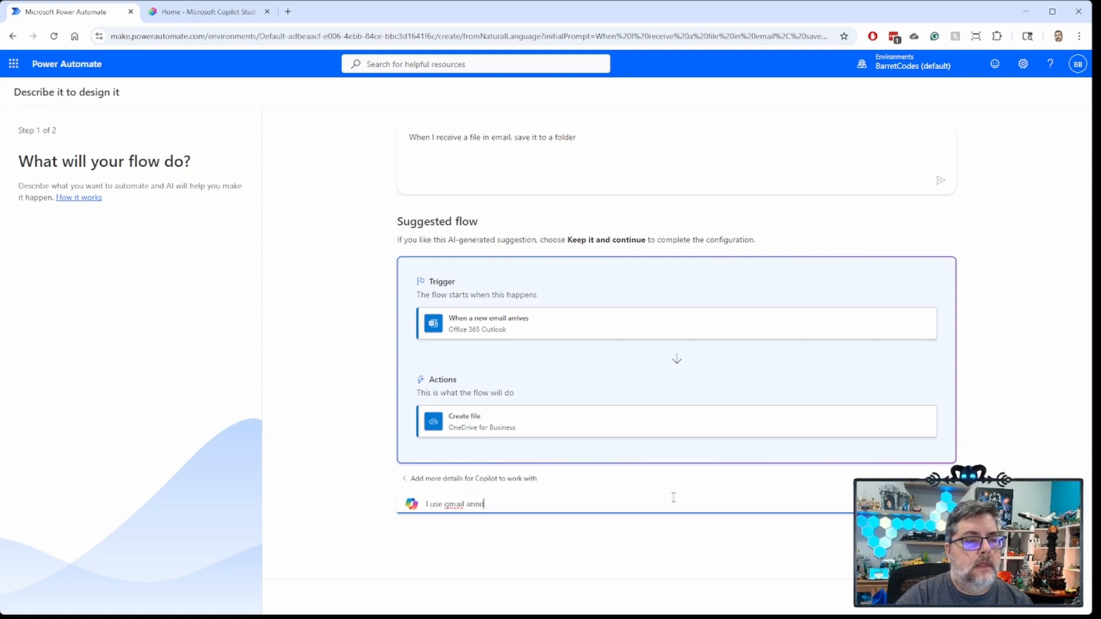
key(BackSpace)
key(BackSpace)
text(d not off)
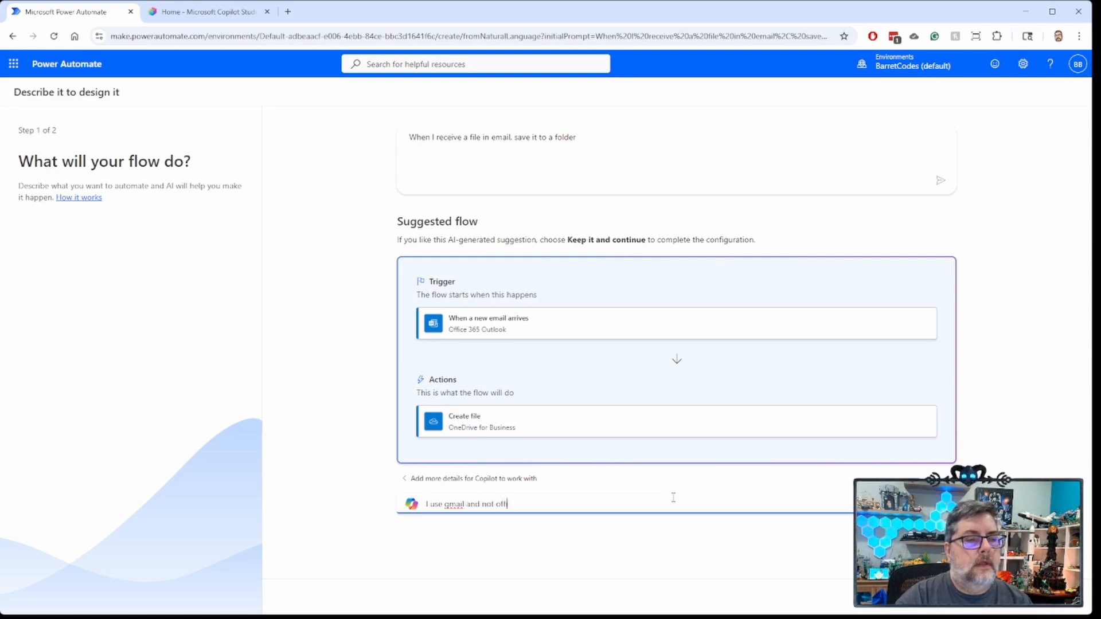
text(ice 365 outlook)
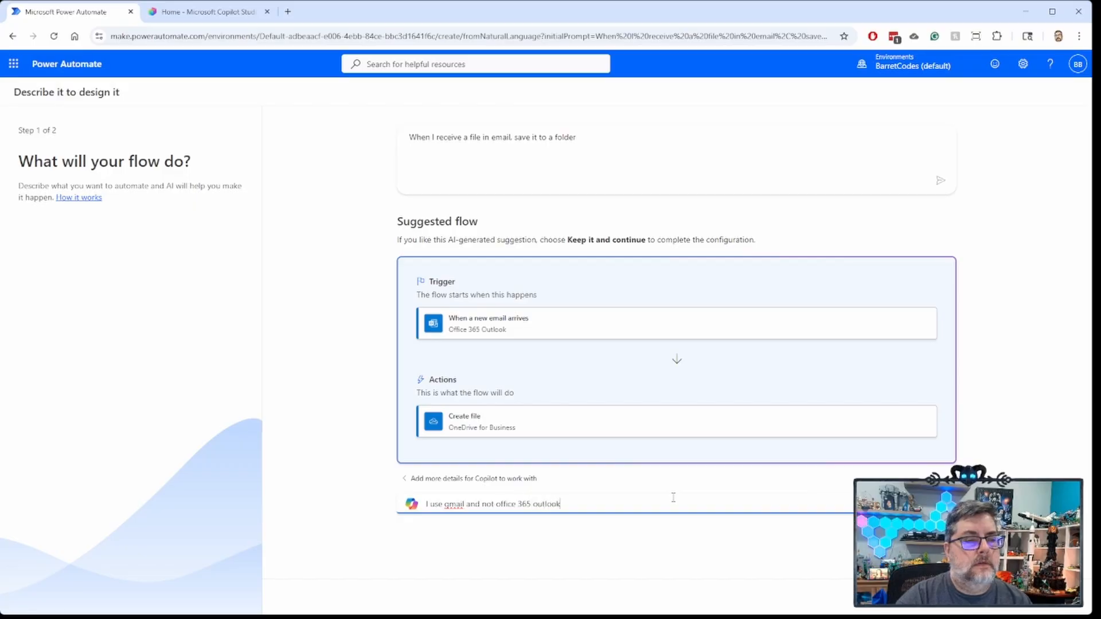
key(Return)
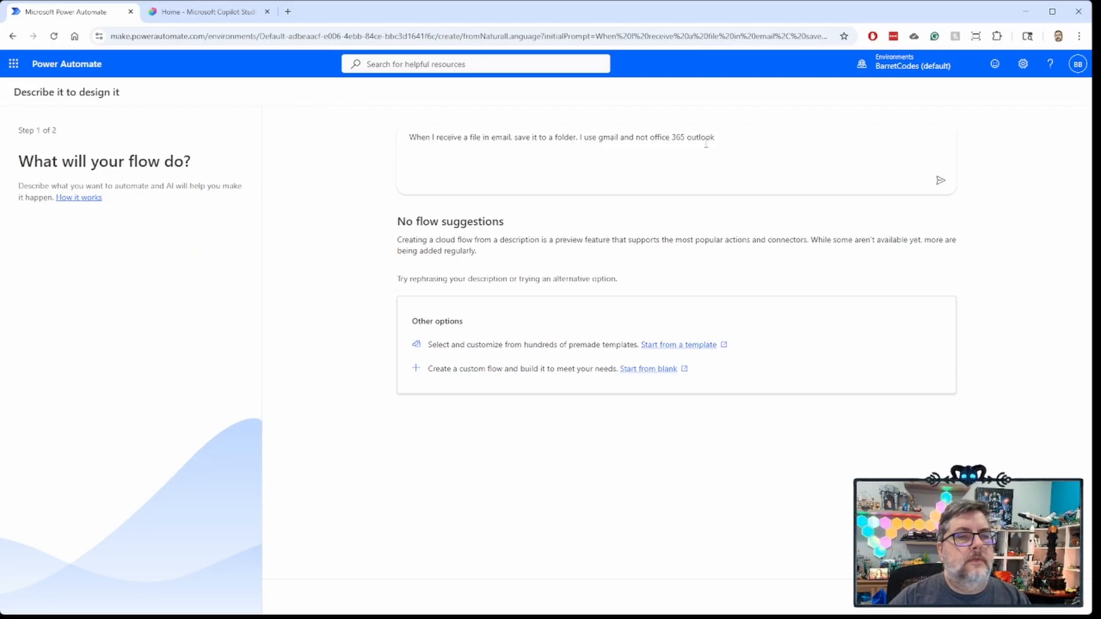
Step: Remove the added Gmail sentence from the description, replace "email" with "gmail", and request new flow suggestions
drag(725, 137, 579, 144)
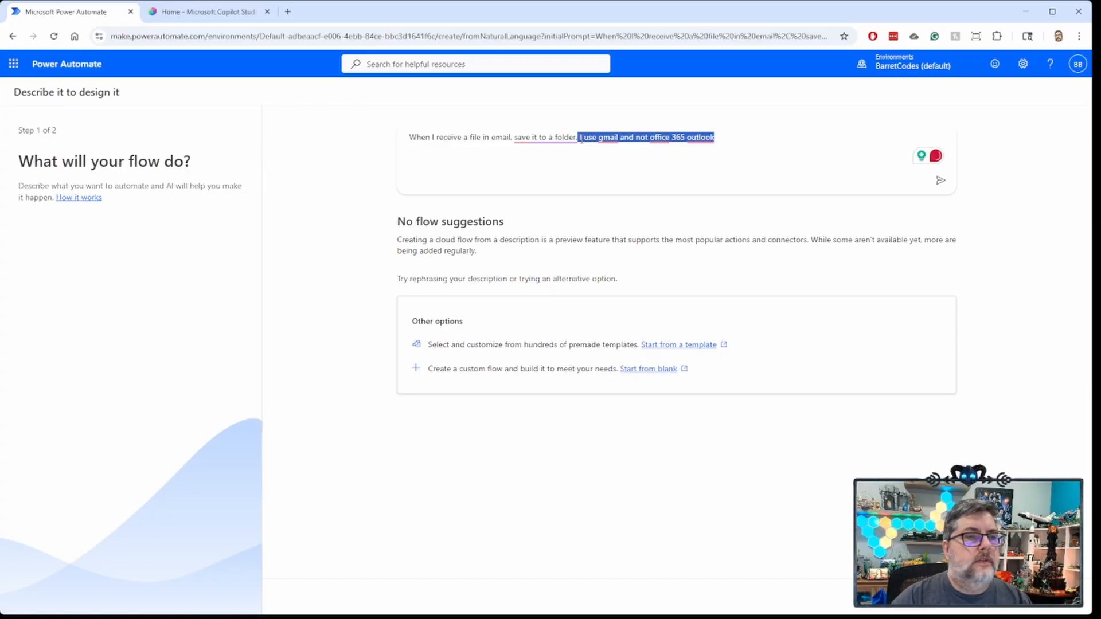
key(BackSpace)
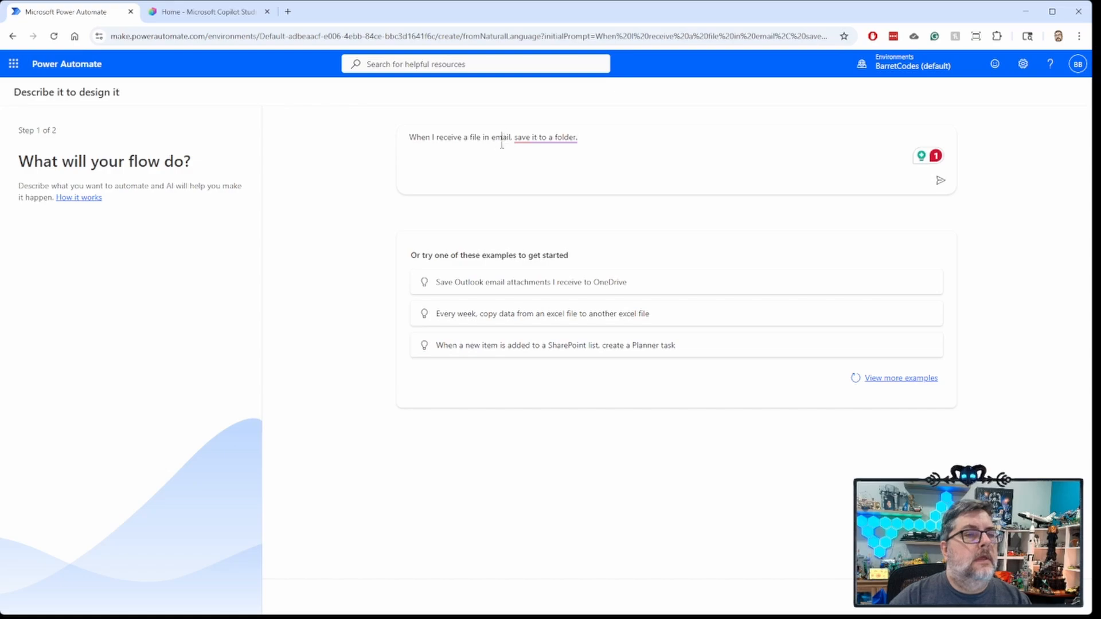
key(Delete)
key(Delete)
key(Delete)
key(Delete)
key(Delete)
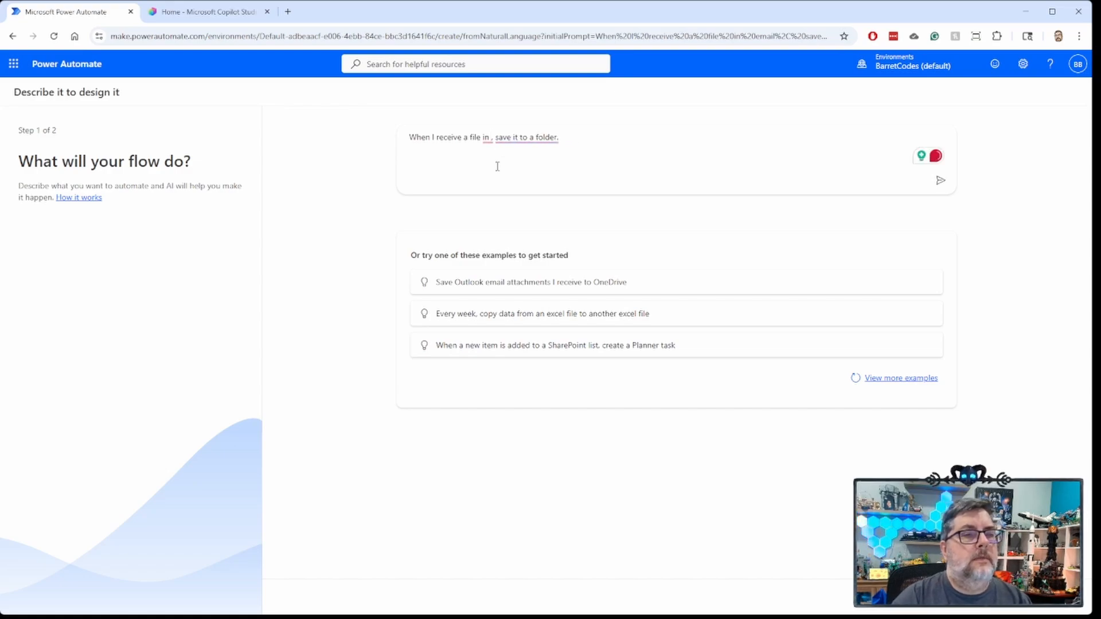
text(gmail)
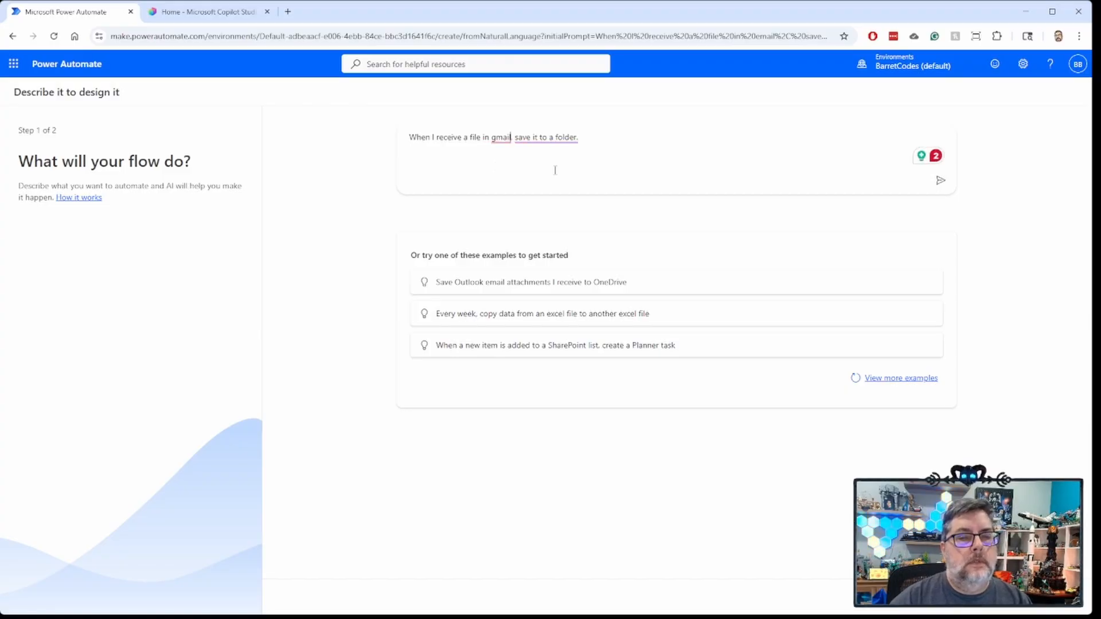
click(940, 180)
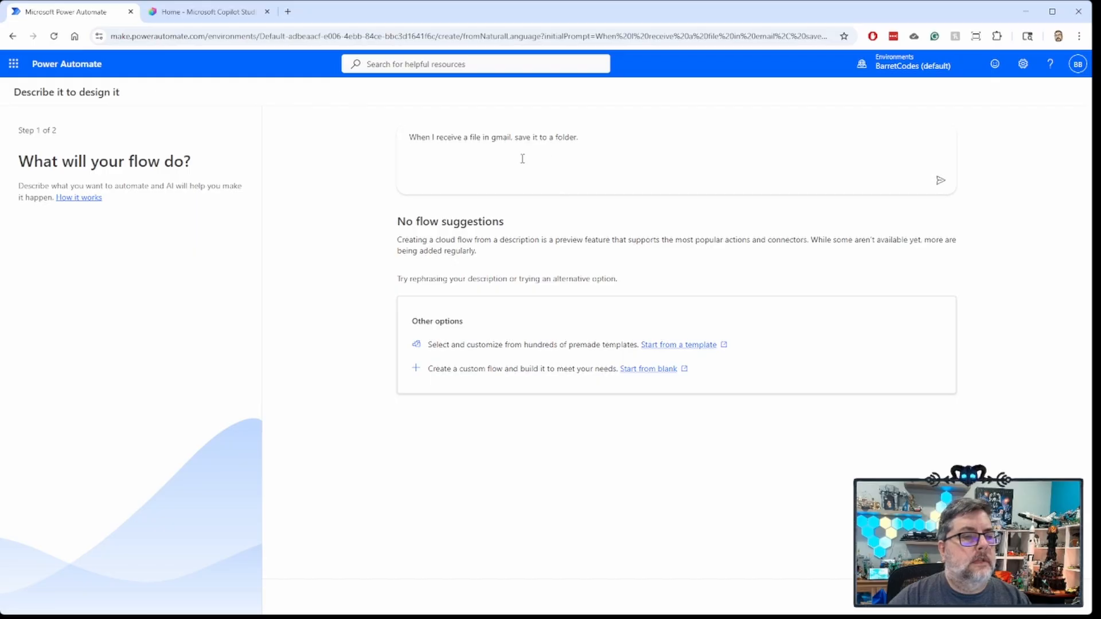
Step: Change "gmail" back to "email" in the flow description
drag(596, 136, 401, 142)
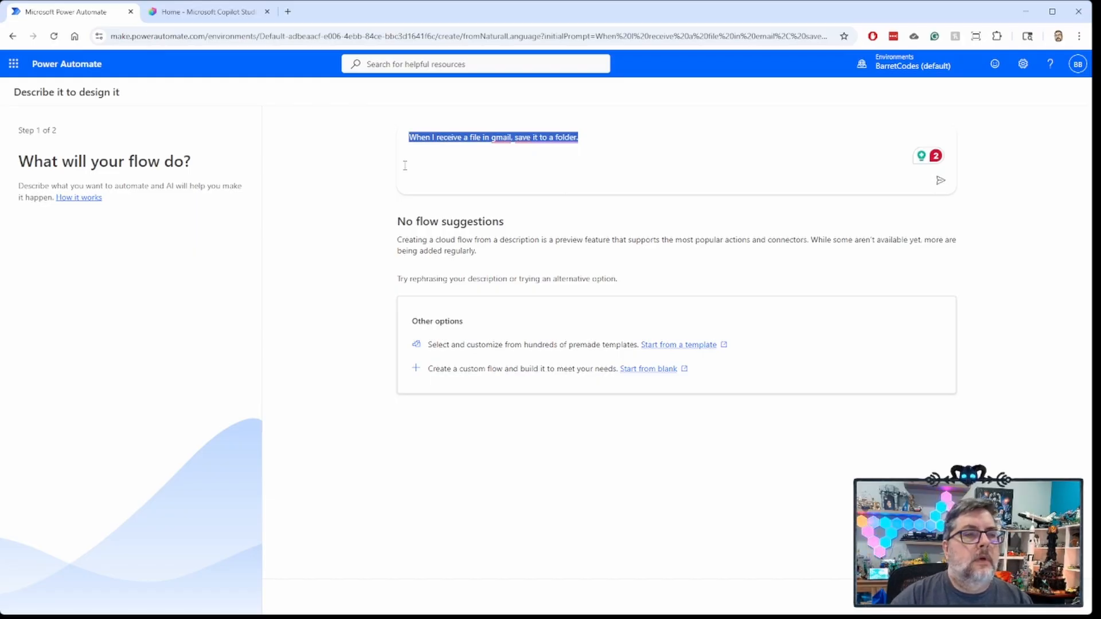
click(405, 166)
key(Left)
key(Left)
key(Left)
key(Left)
key(Left)
key(Left)
key(Left)
key(Left)
key(Left)
key(Left)
key(Left)
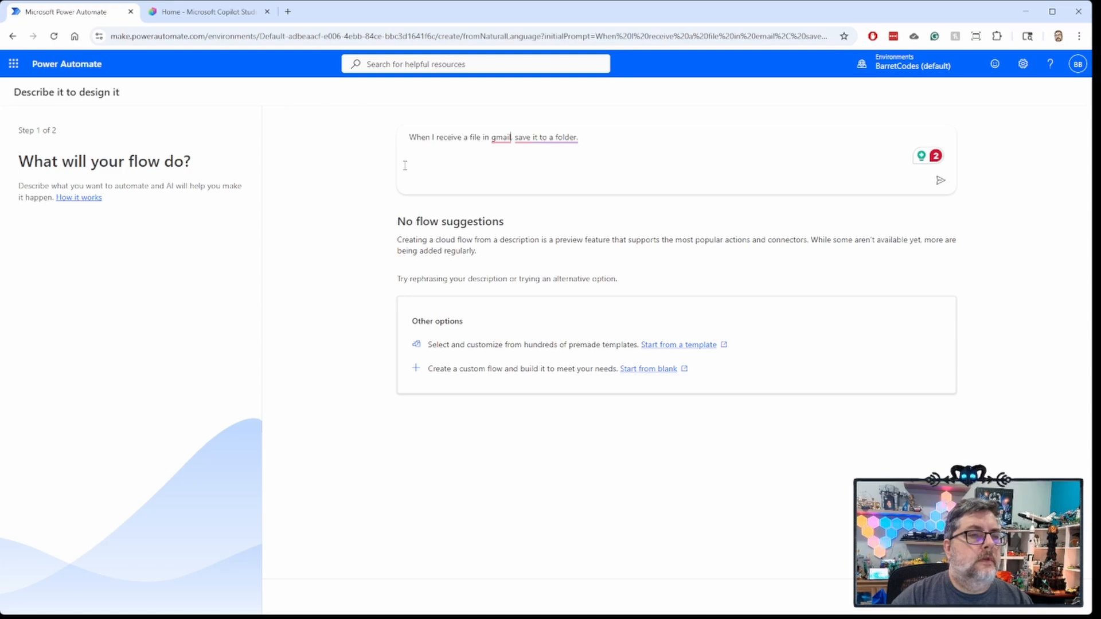
key(Delete)
text(e)
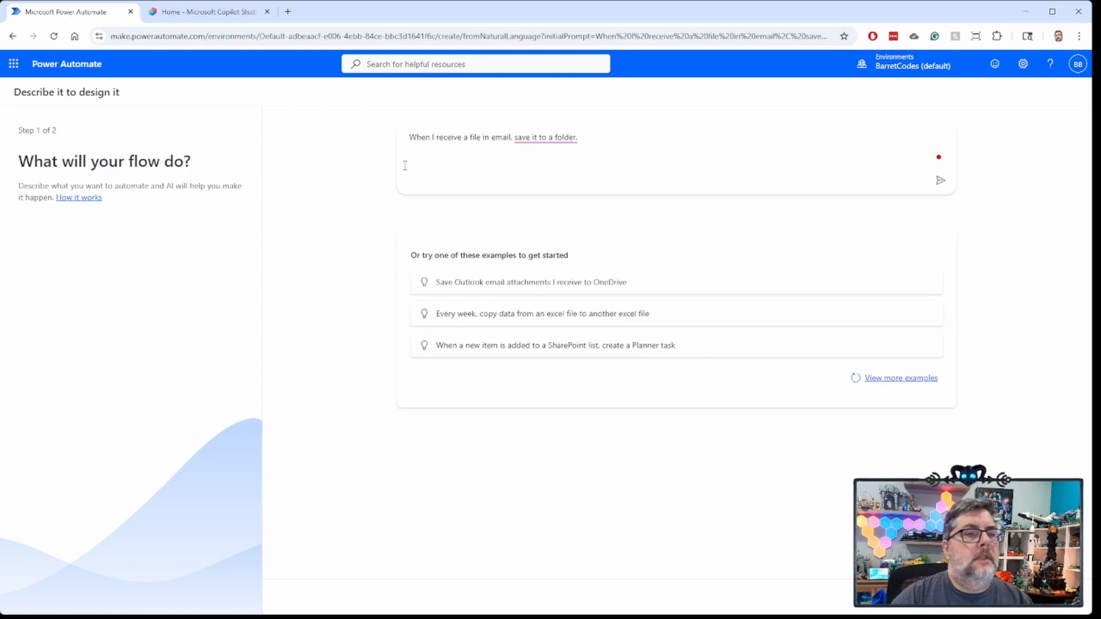
Step: Replace "a folder" in the flow description with "onedrive and then post a message to a teams channel"
key(shift+Left)
key(shift+Left)
key(shift+Left)
key(shift+Left)
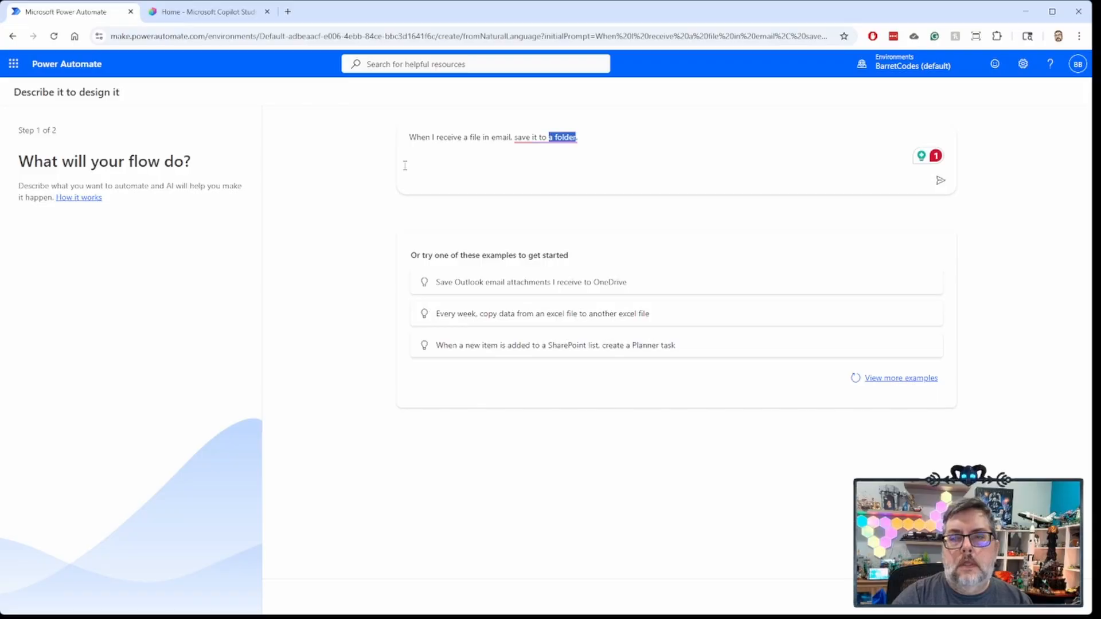
text(oned)
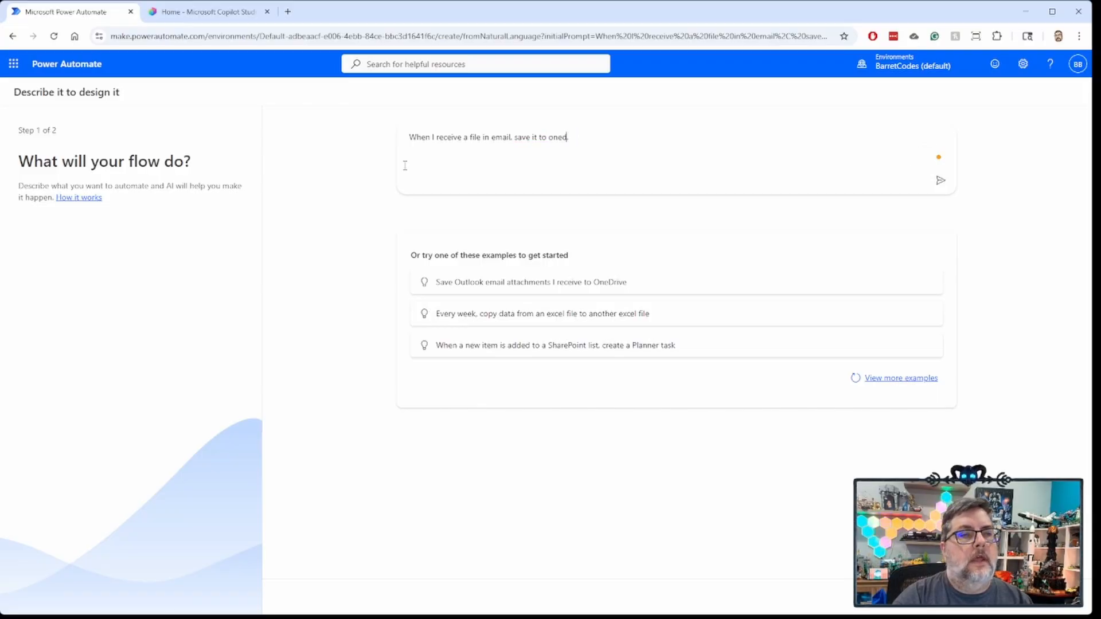
text(rive and t)
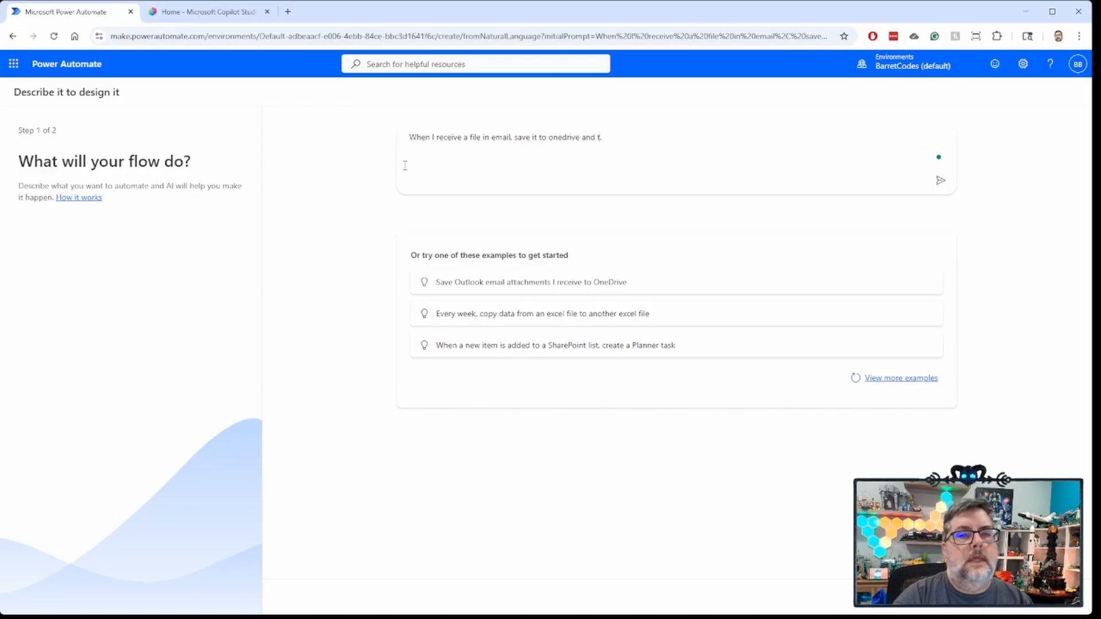
text(hen post)
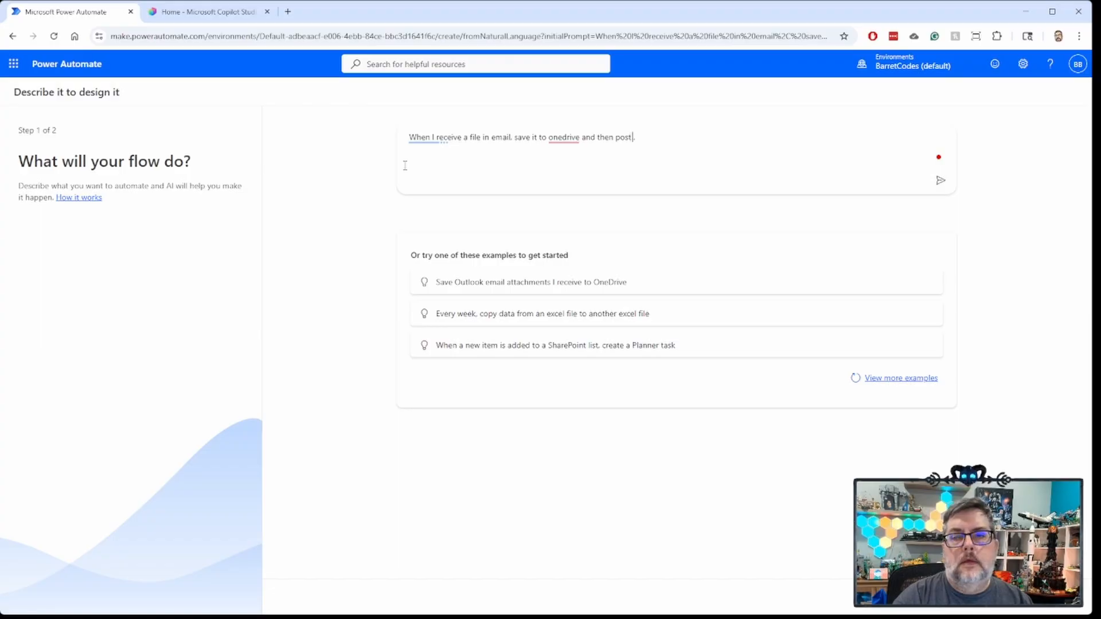
text( a mmes)
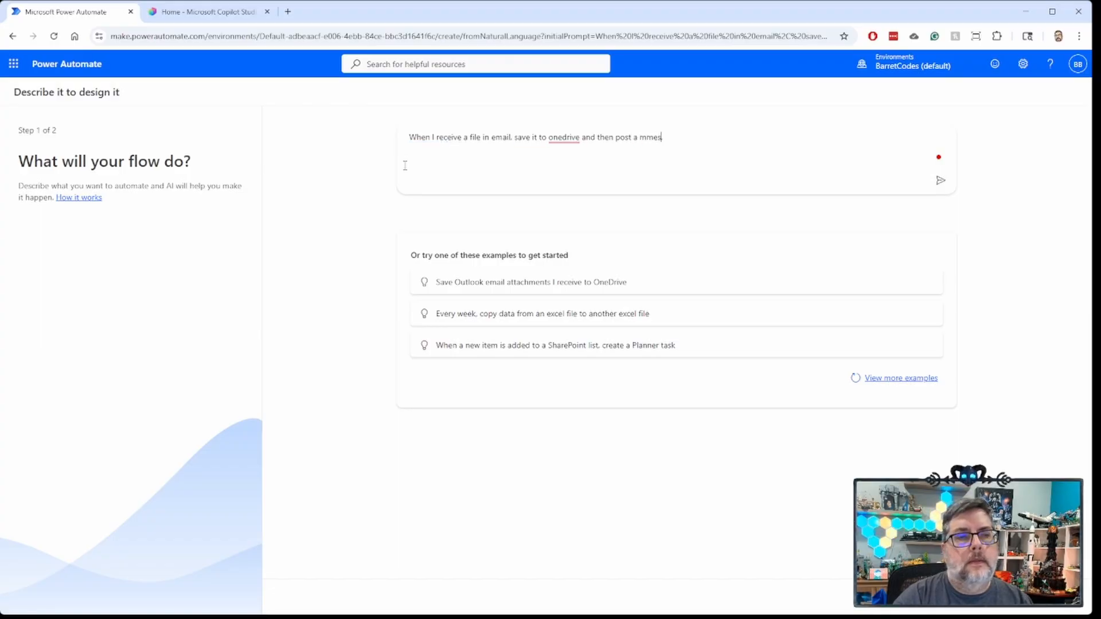
key(BackSpace)
key(BackSpace)
key(BackSpace)
text(essage to a tea)
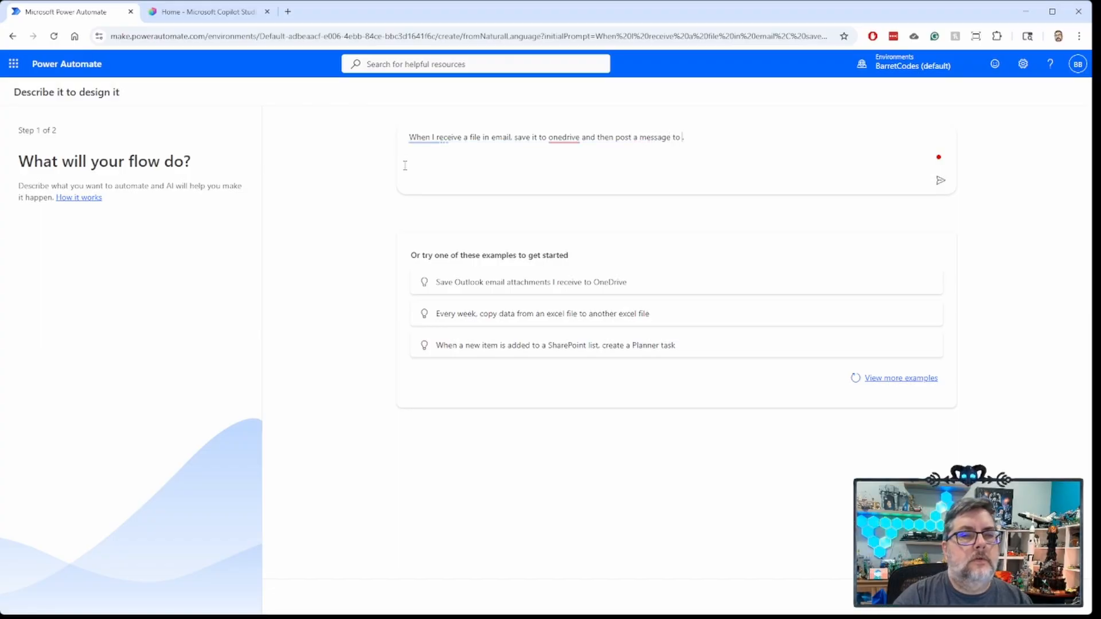
text(ms chan)
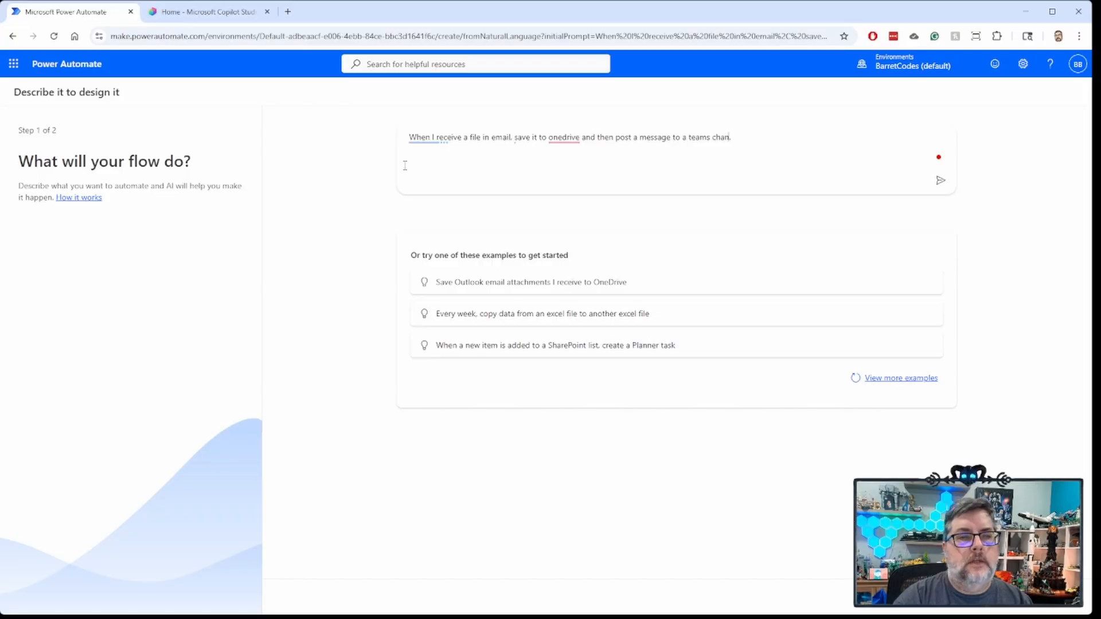
text(nel.)
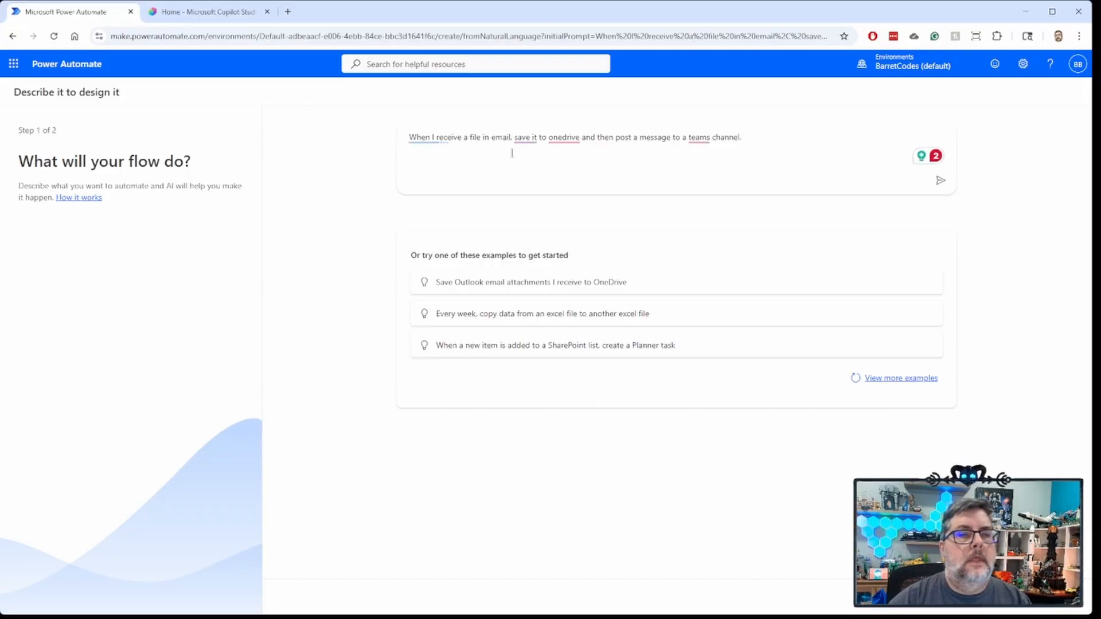
Step: Generate flow suggestions from the revised description and show the second suggested version
click(940, 182)
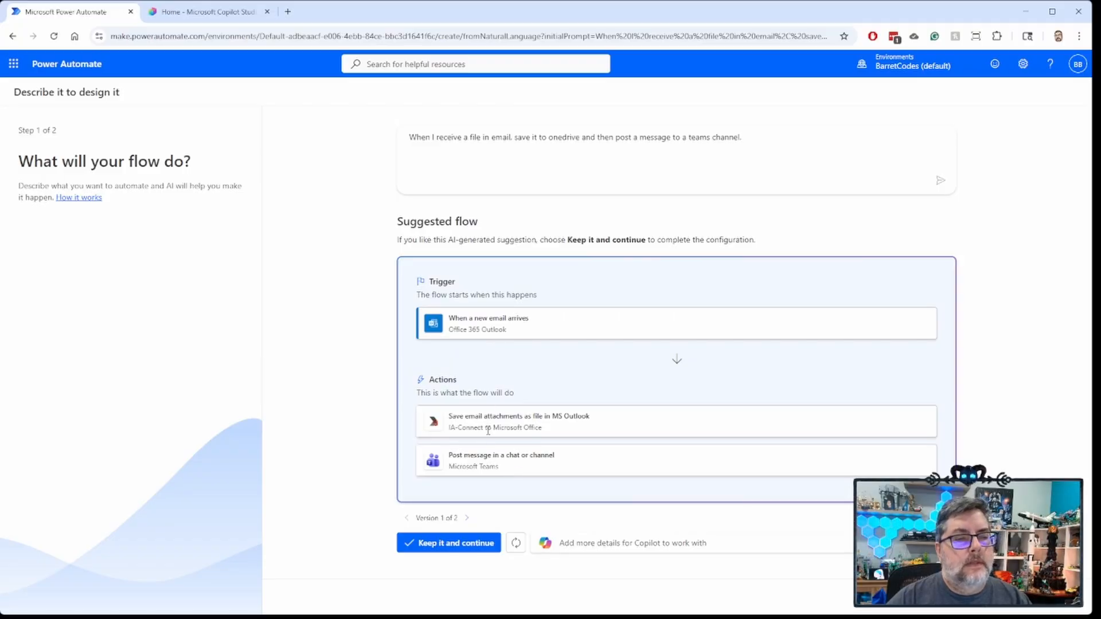
click(467, 518)
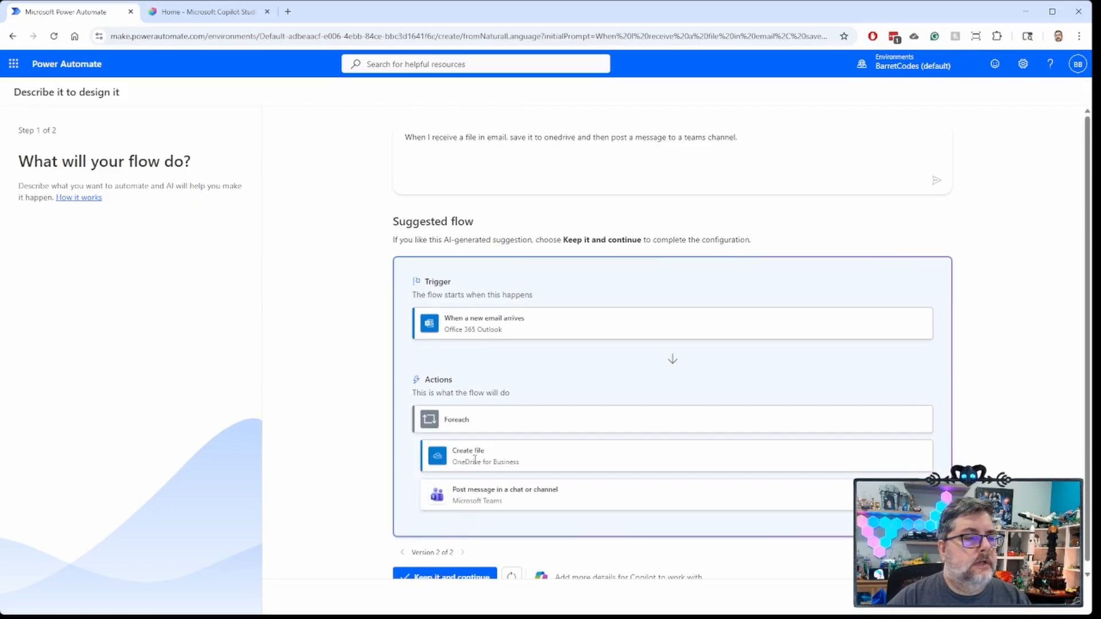
Step: Keep the second suggested flow version and create the flow with the connected Outlook, OneDrive for Business, and Teams services
scroll(514, 386, down, 1)
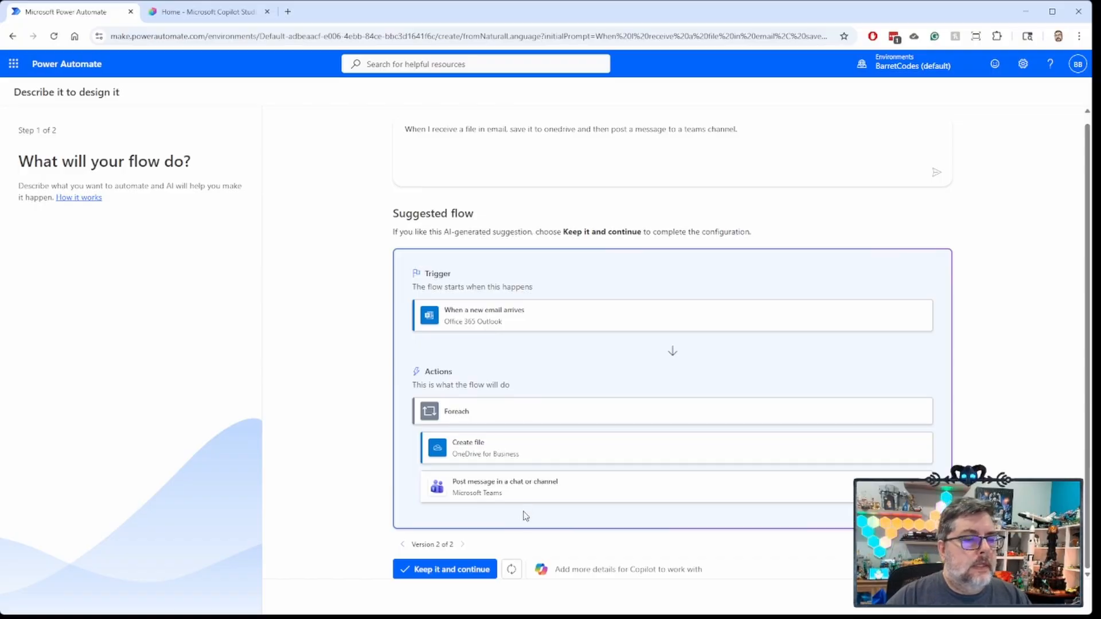
click(448, 571)
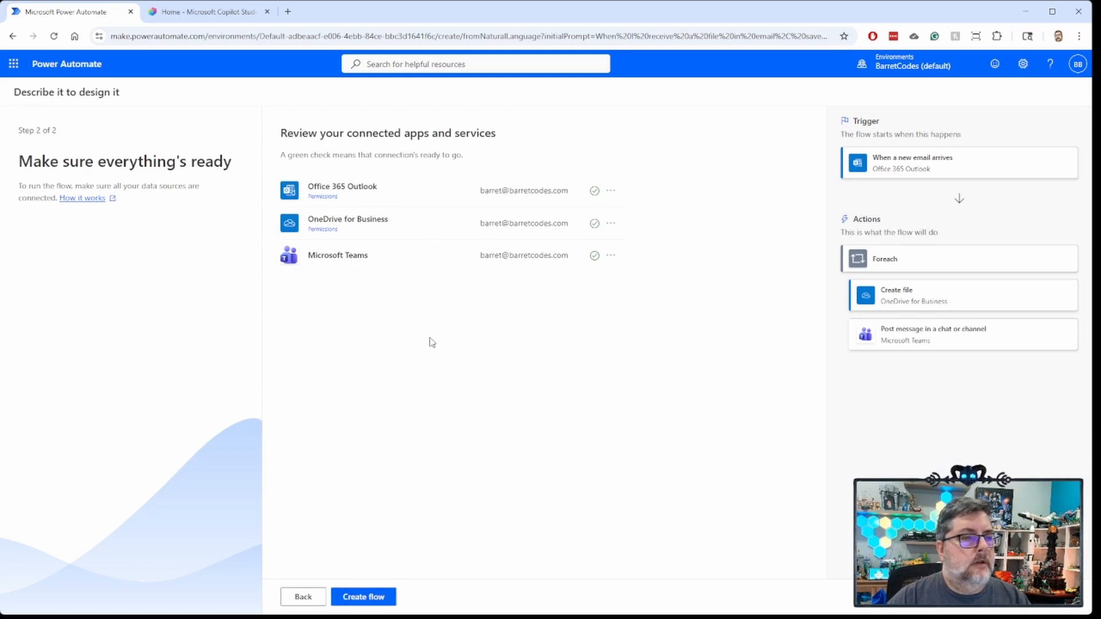
click(367, 597)
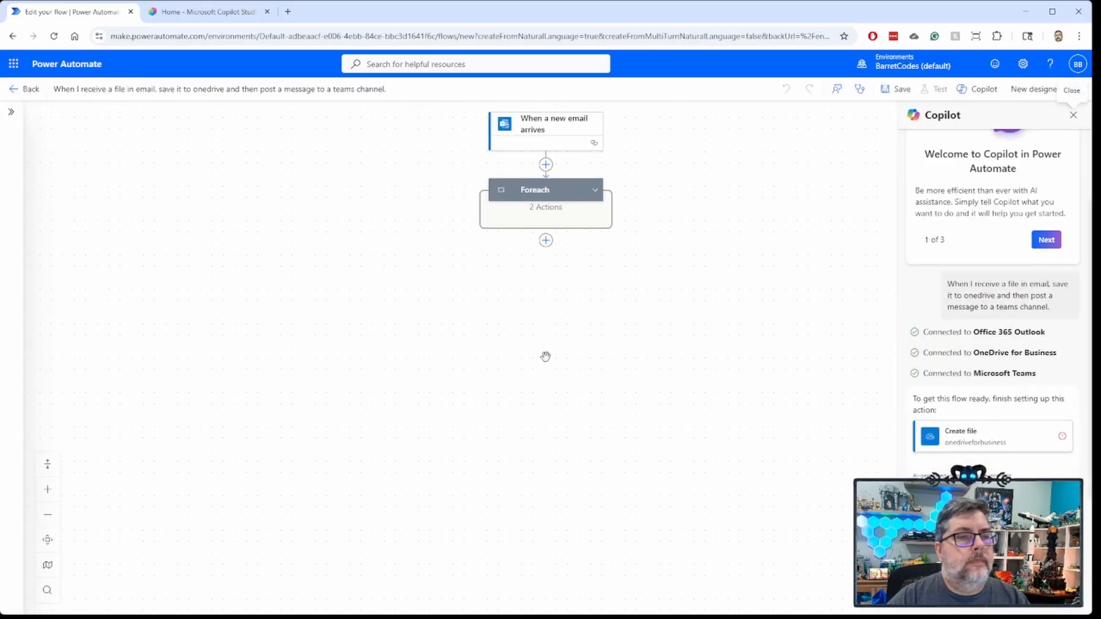
Step: Set the folder path of the Create file action inside the Foreach loop to the OneDrive root
click(595, 190)
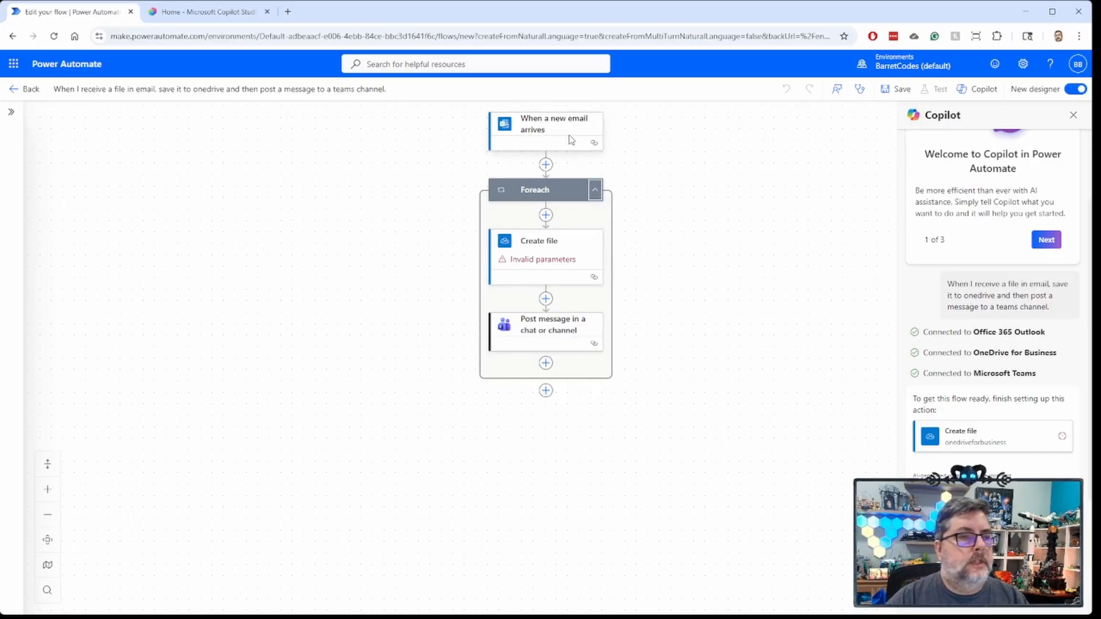
click(544, 258)
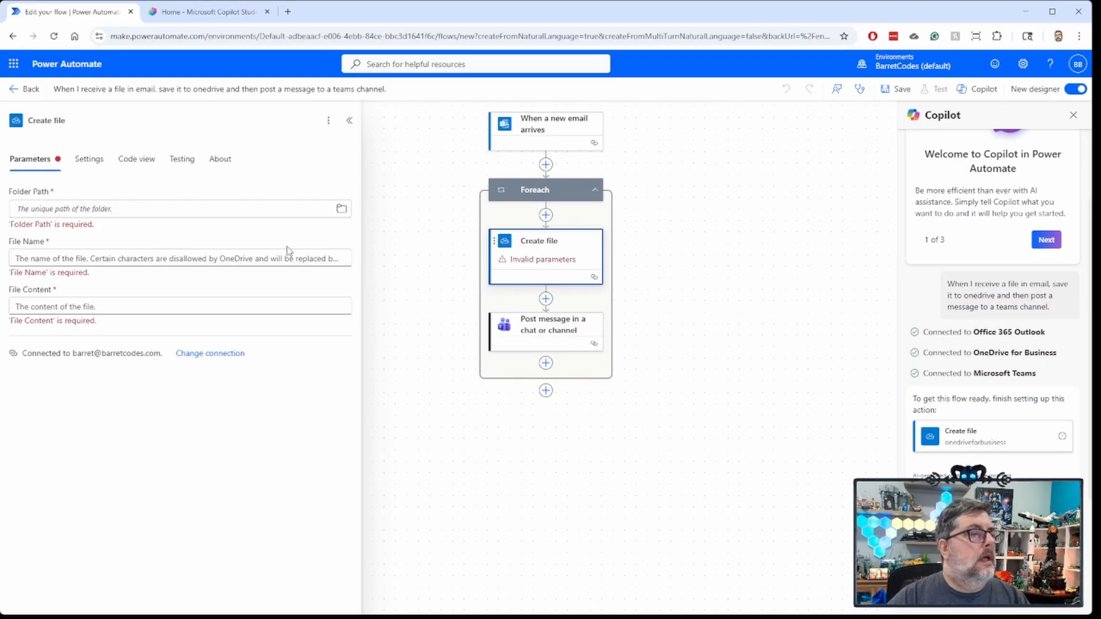
click(341, 210)
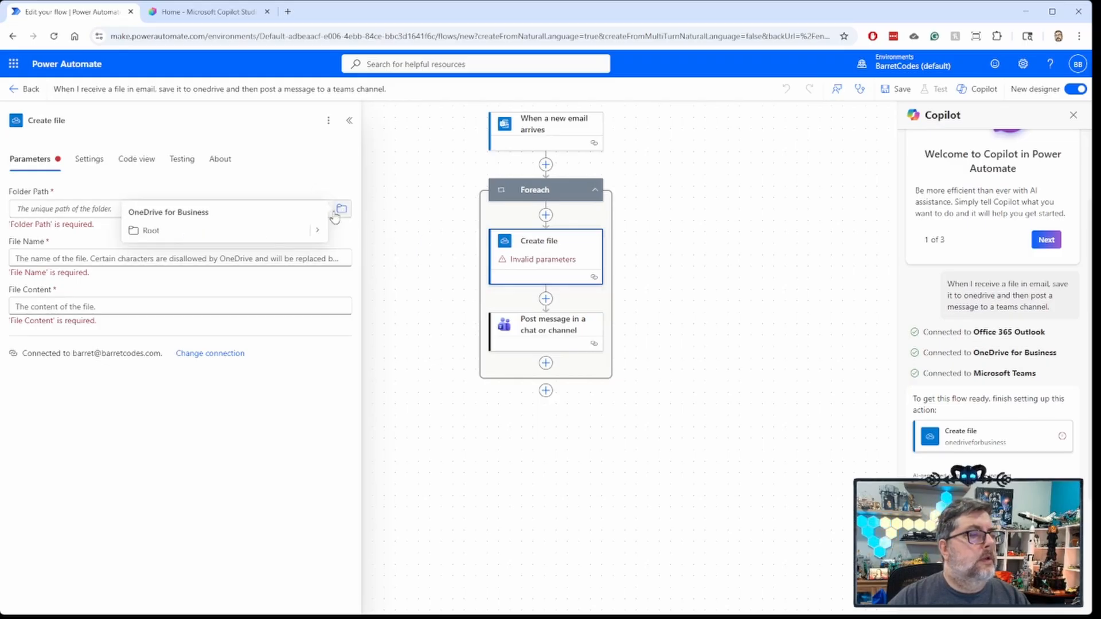
click(140, 232)
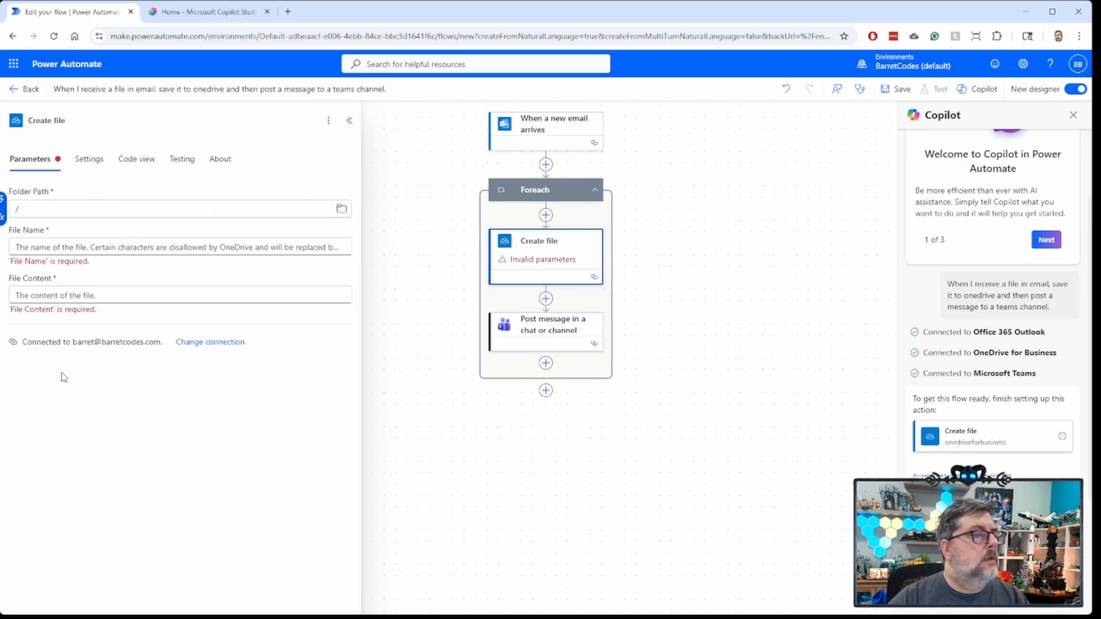
Step: Set the Create file action's file name to the Foreach loop's Current item
click(67, 248)
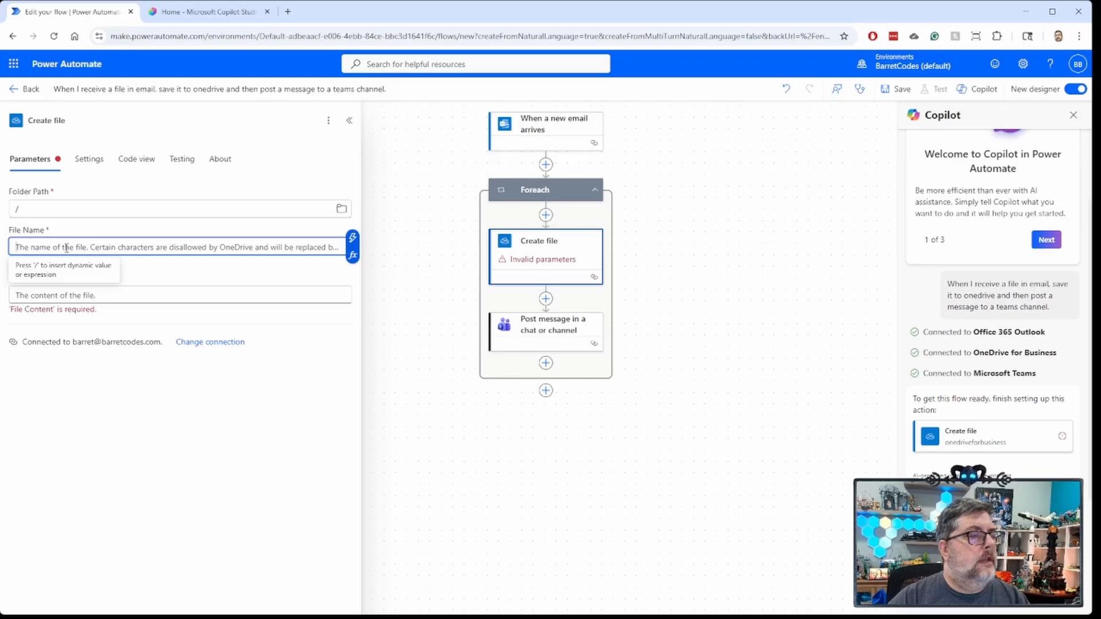
click(353, 255)
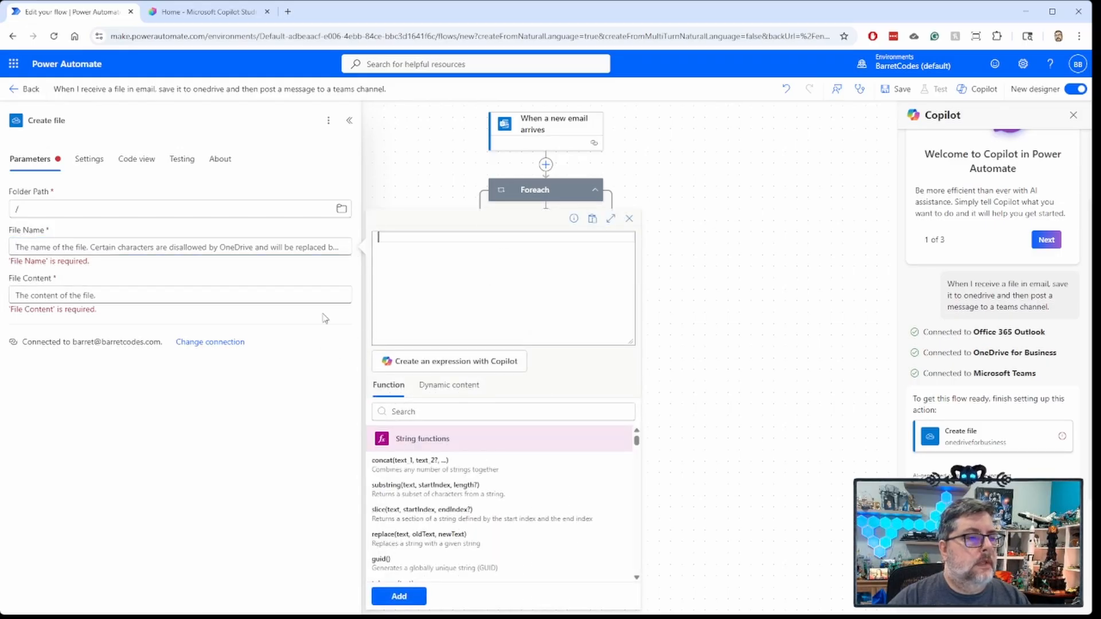
click(322, 269)
click(353, 237)
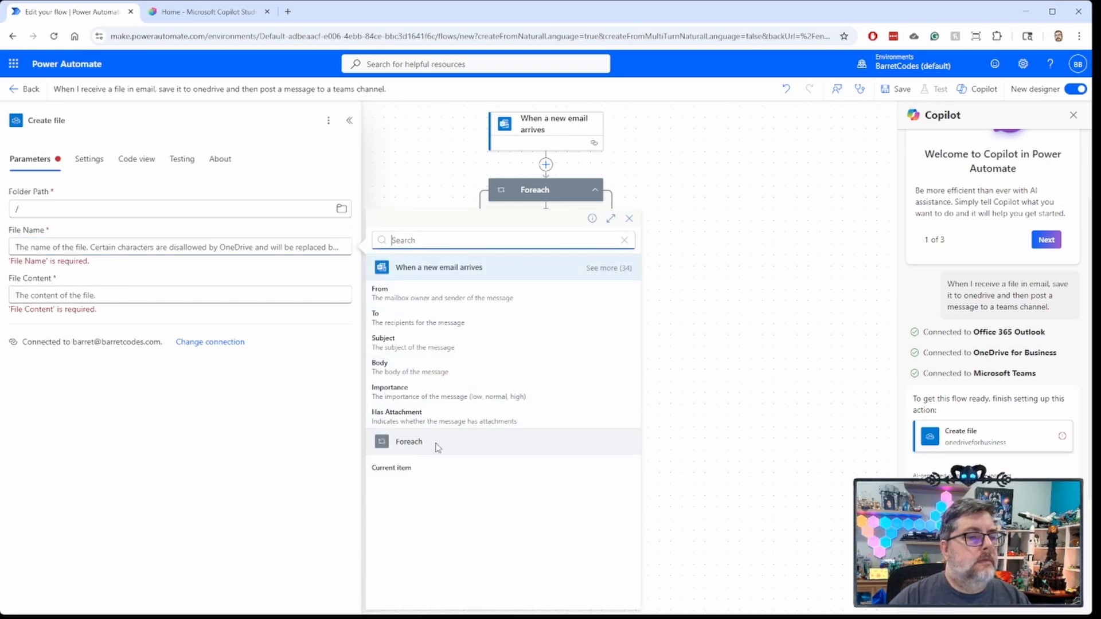
click(393, 470)
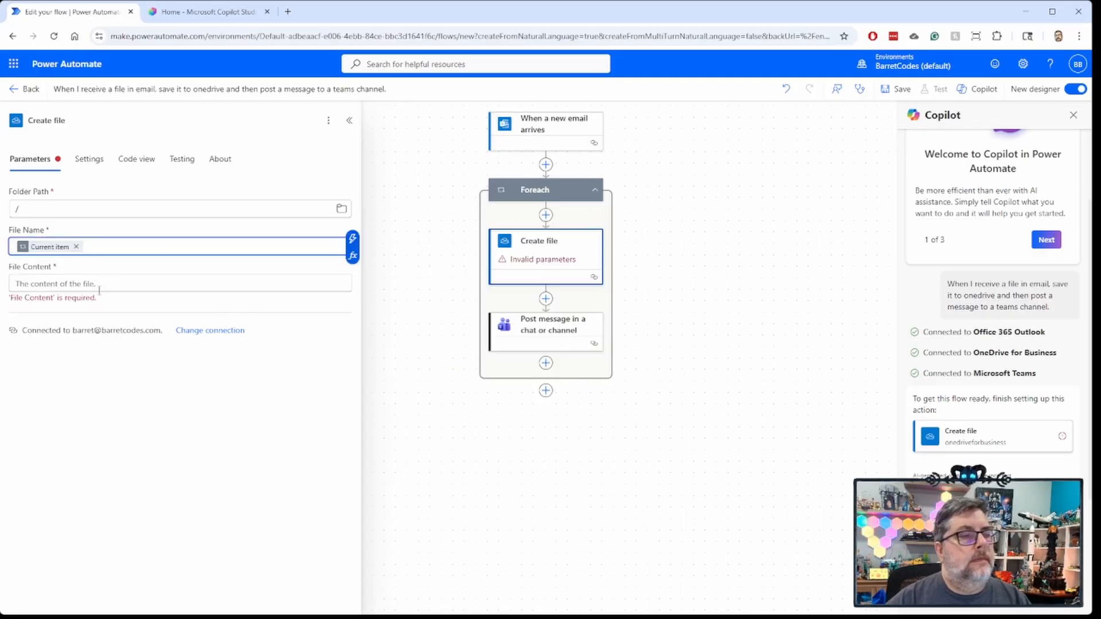
Step: Set the Create file action's file content to Attachments Content from the email trigger
click(141, 290)
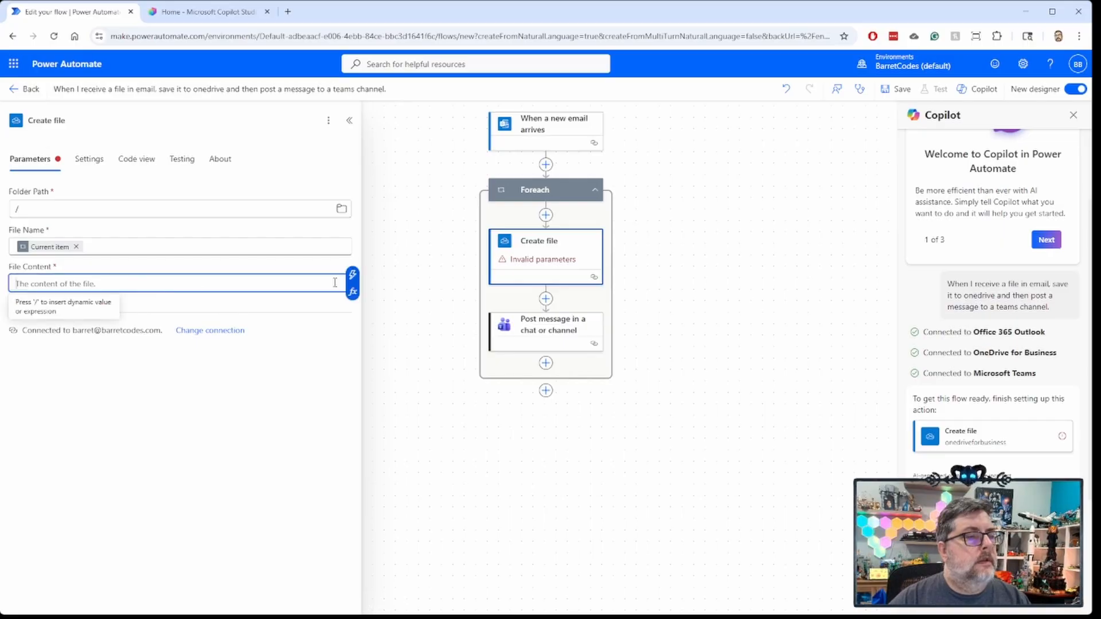
click(350, 276)
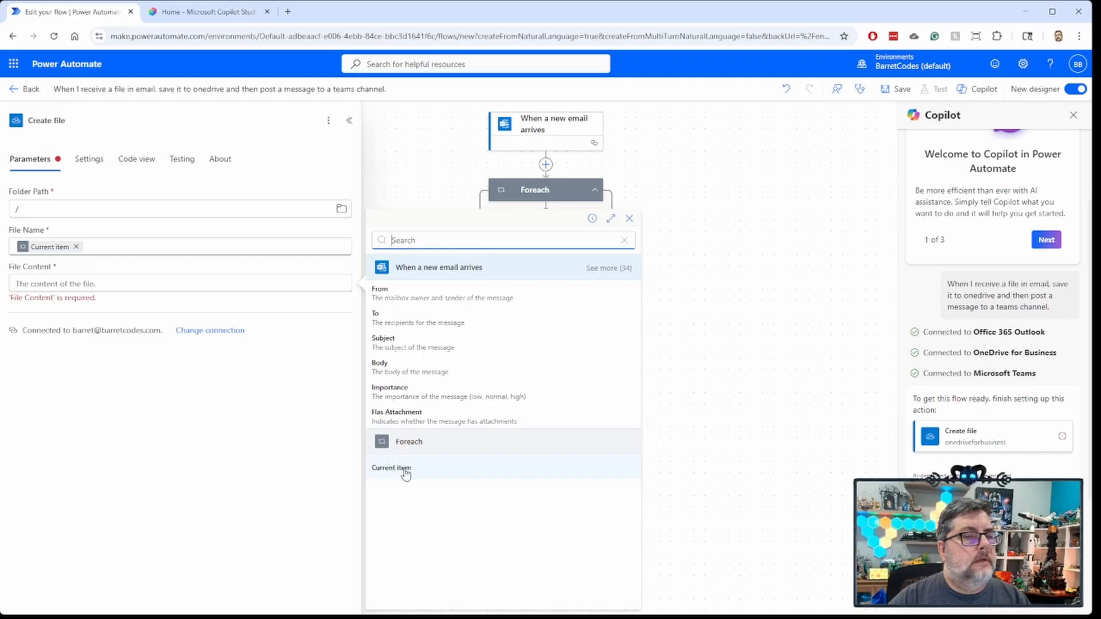
click(609, 268)
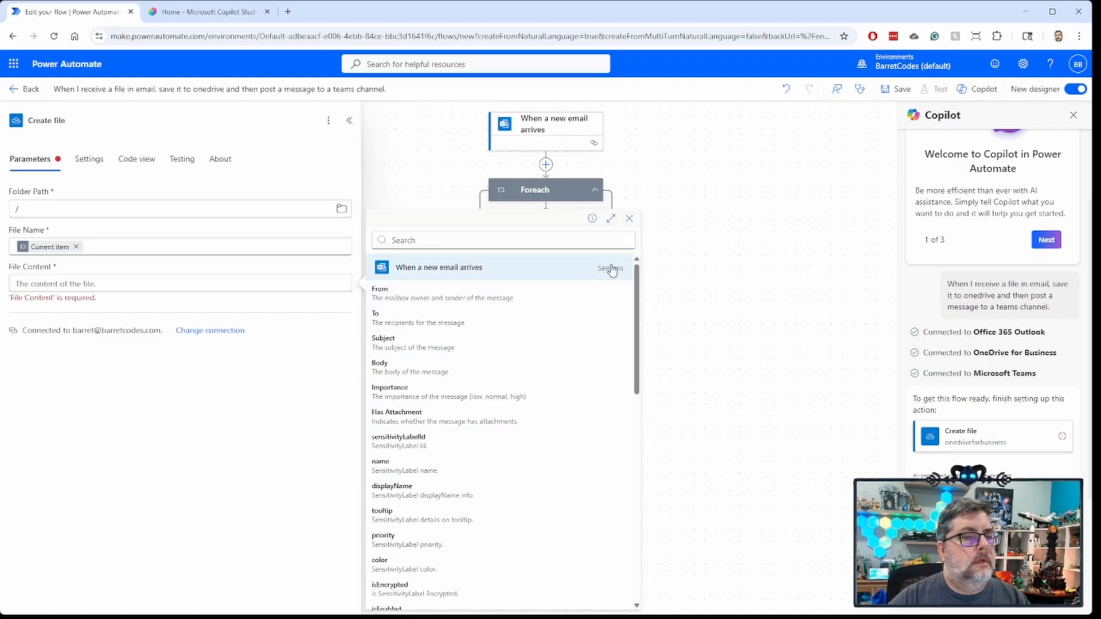
scroll(517, 374, down, 2)
scroll(527, 375, down, 3)
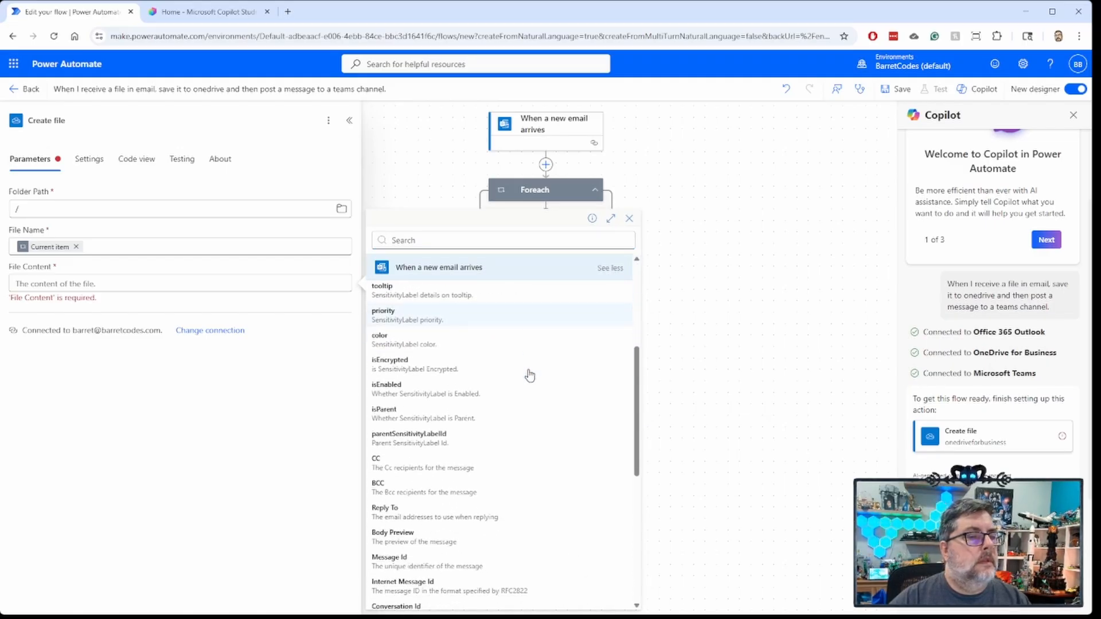
scroll(534, 375, down, 5)
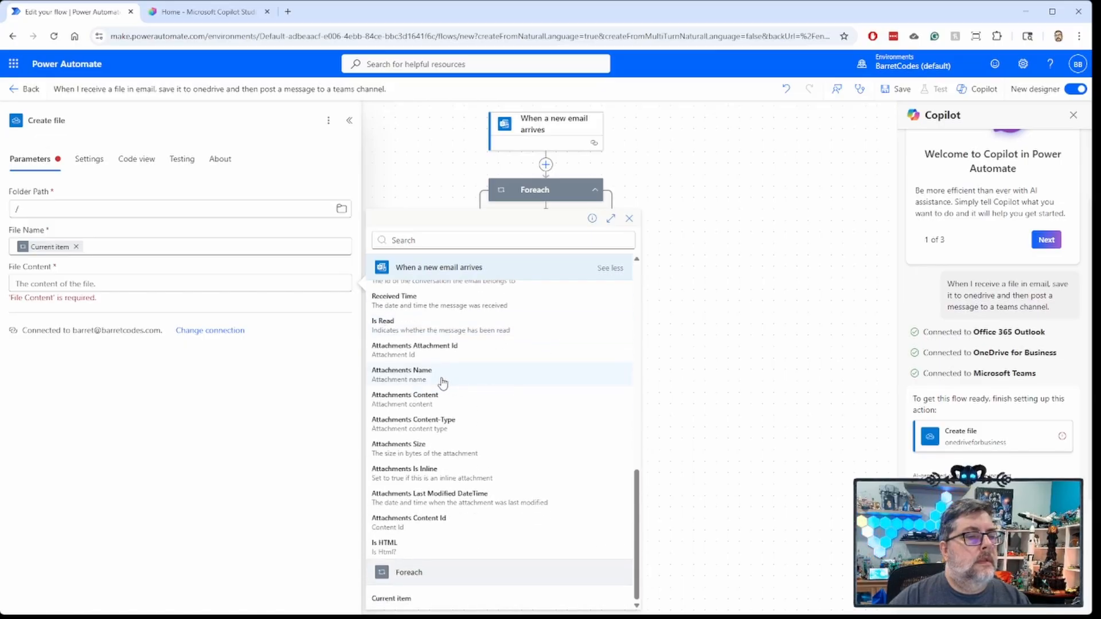
click(436, 401)
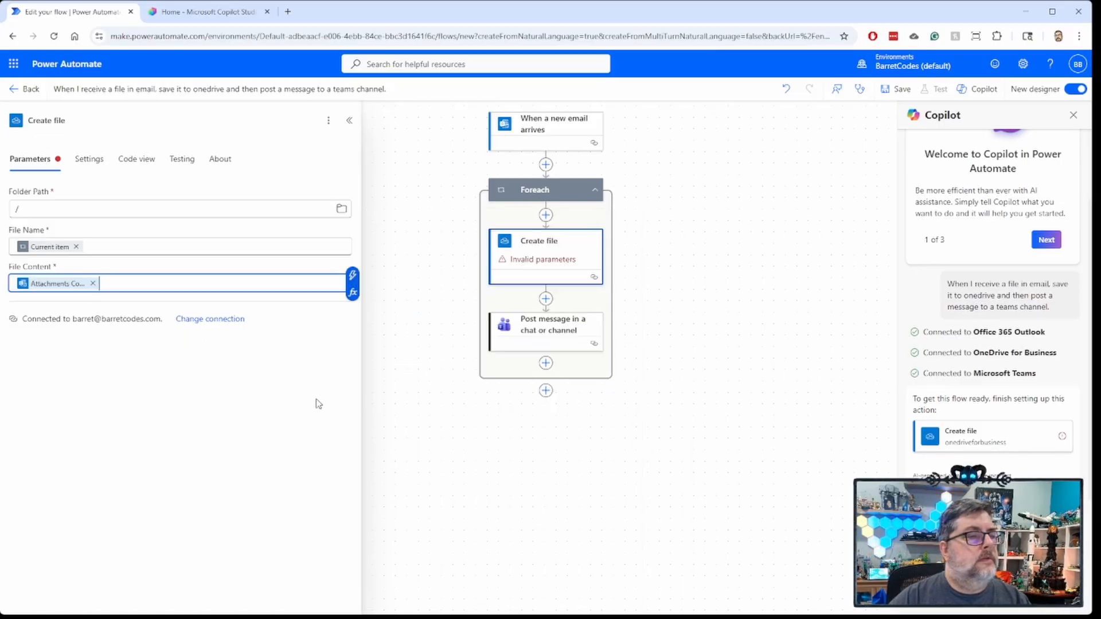
Step: Replace the Create file action's file name with Attachments Name from the email trigger
click(76, 247)
click(352, 236)
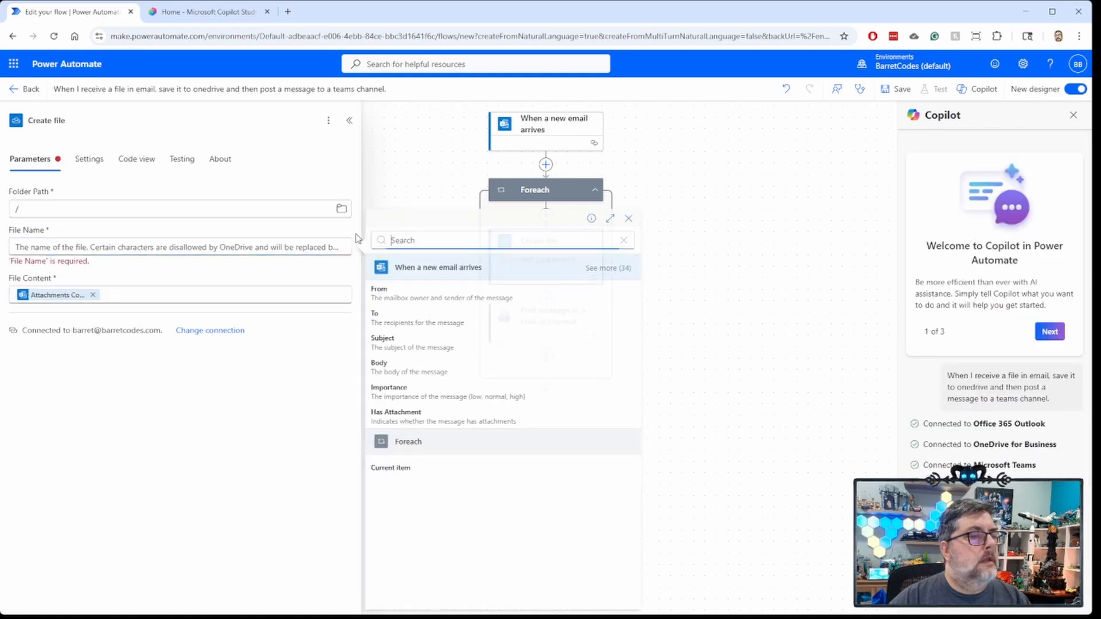
click(617, 269)
scroll(491, 396, down, 10)
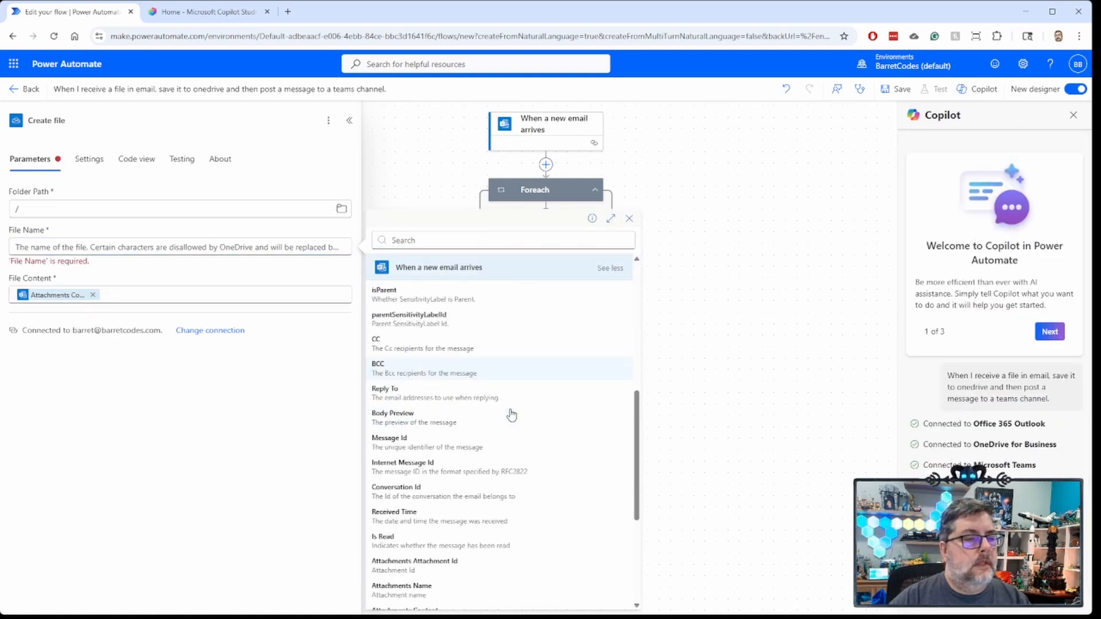
click(452, 382)
click(212, 390)
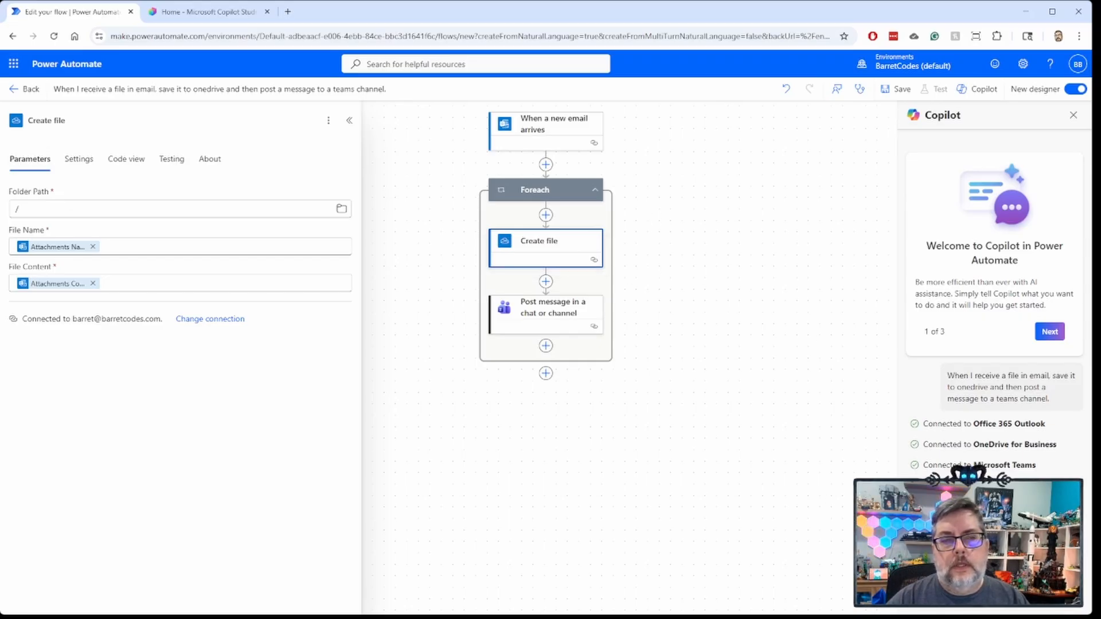
Step: Ask Copilot "after saving the files. I want to send a new email to a different account" and open the added email action
click(560, 316)
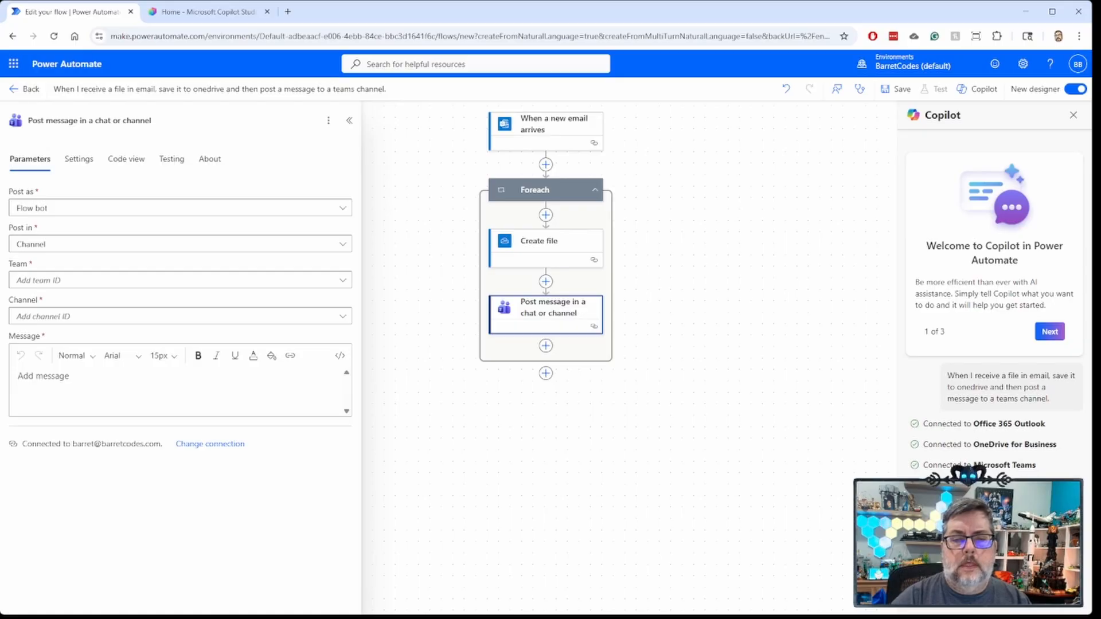
key(Return)
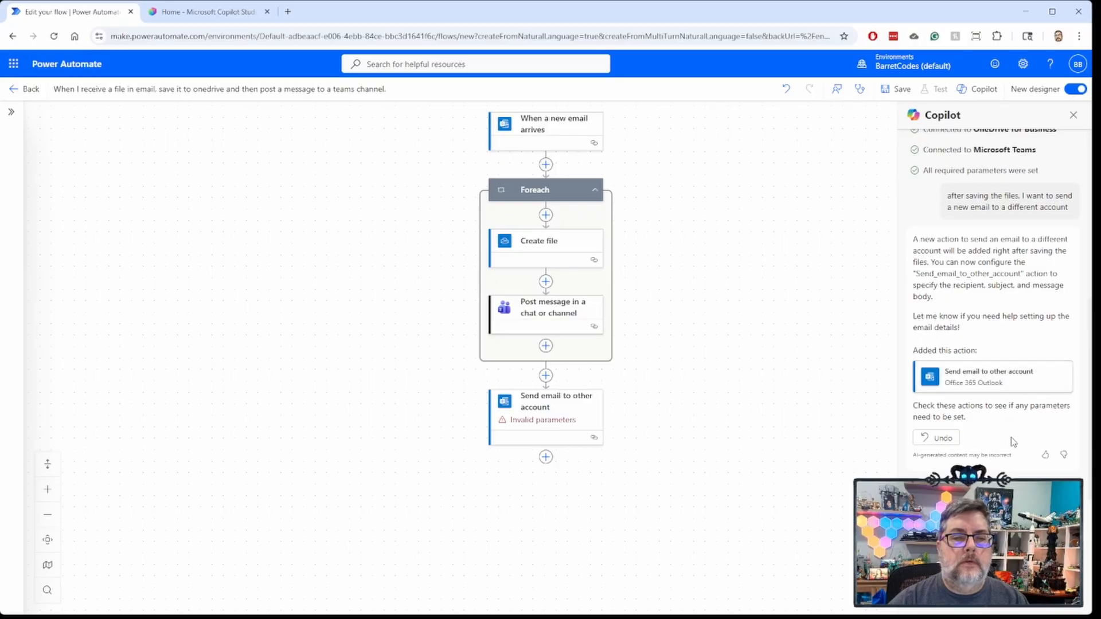
click(559, 409)
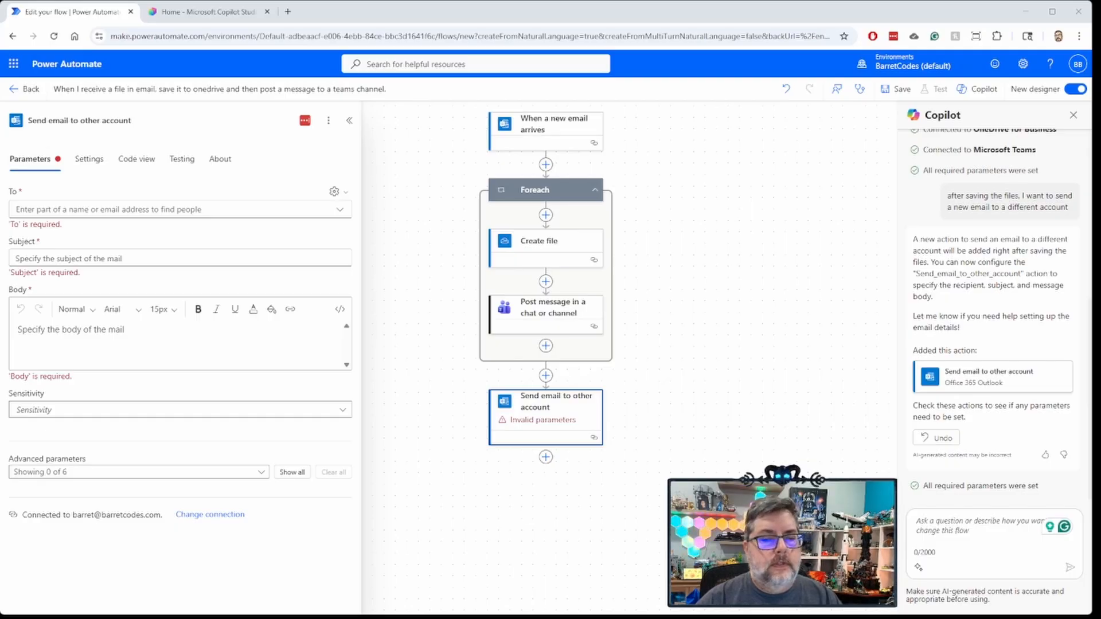
Step: Leave the flow editor without saving and return to the Power Automate home page
double_click(927, 552)
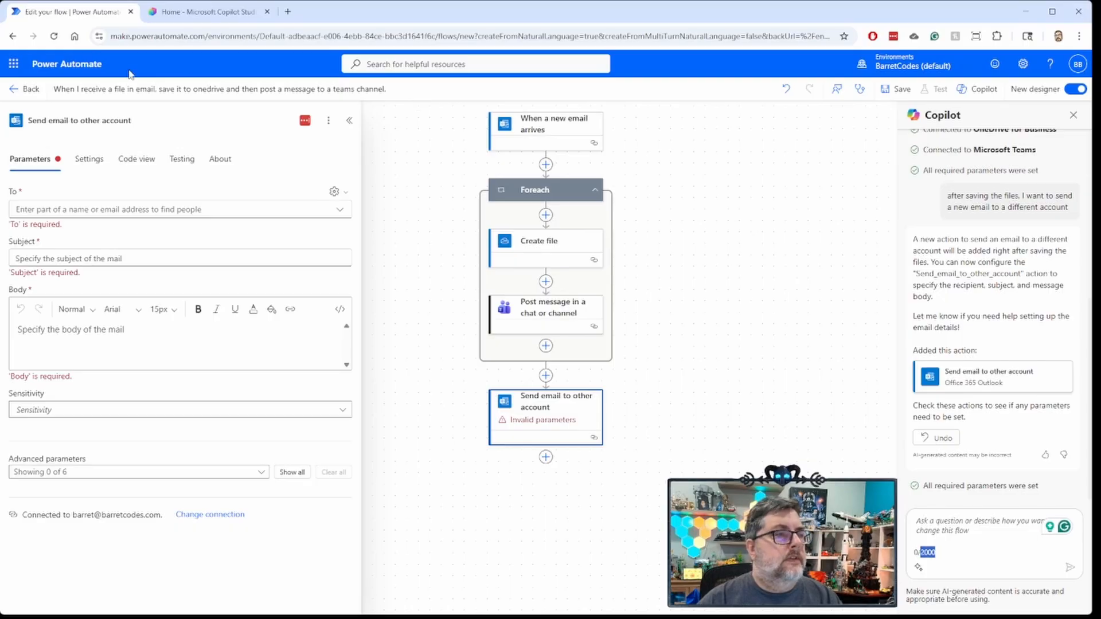
click(26, 89)
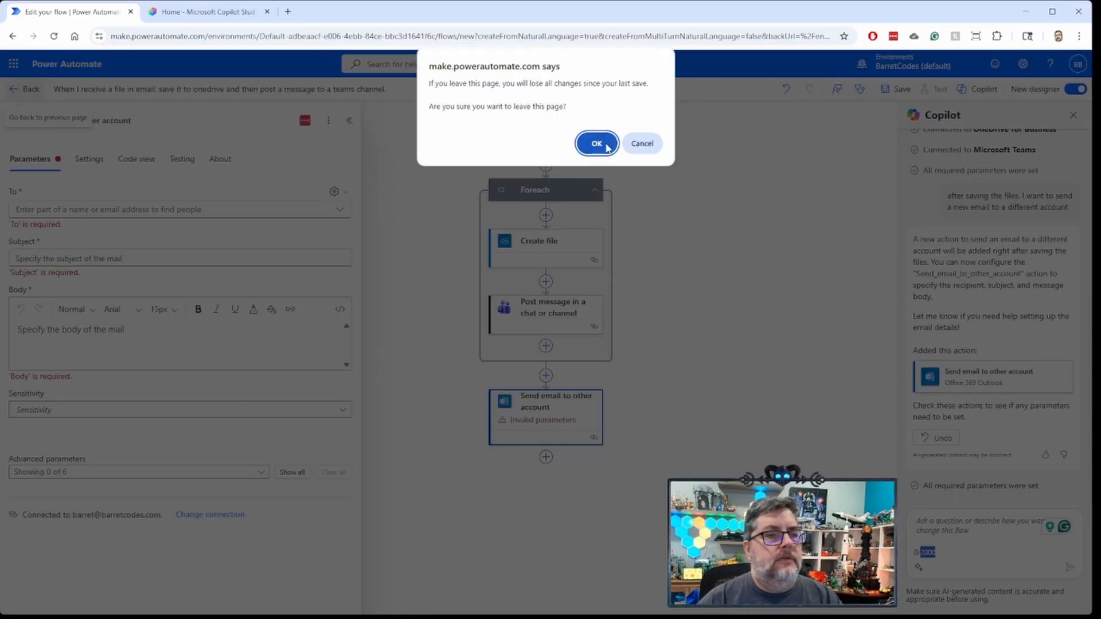
click(597, 143)
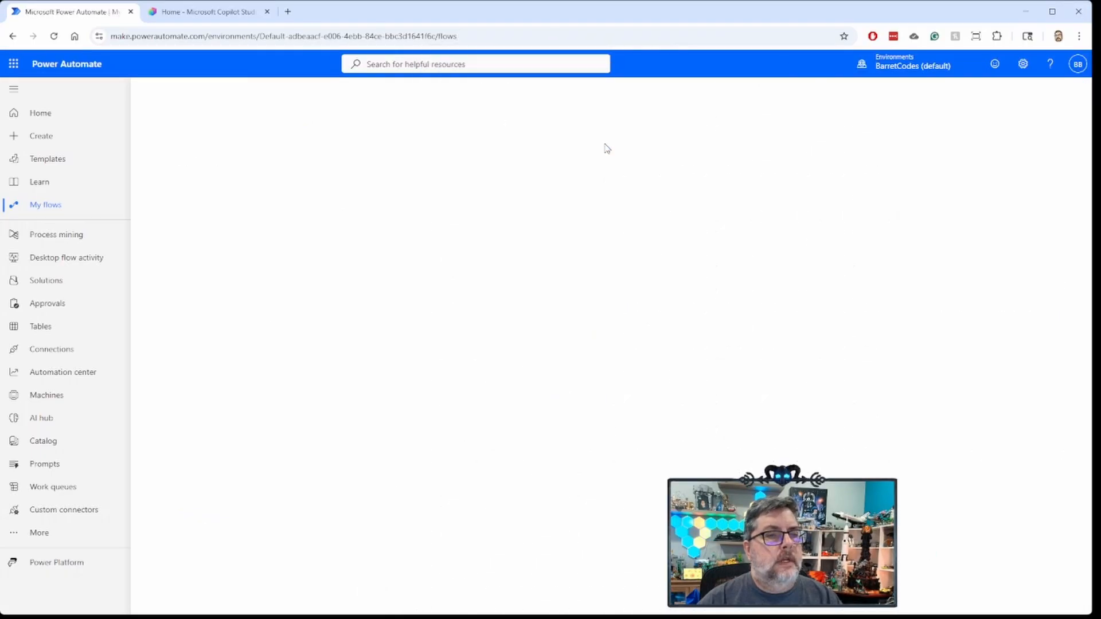
click(48, 114)
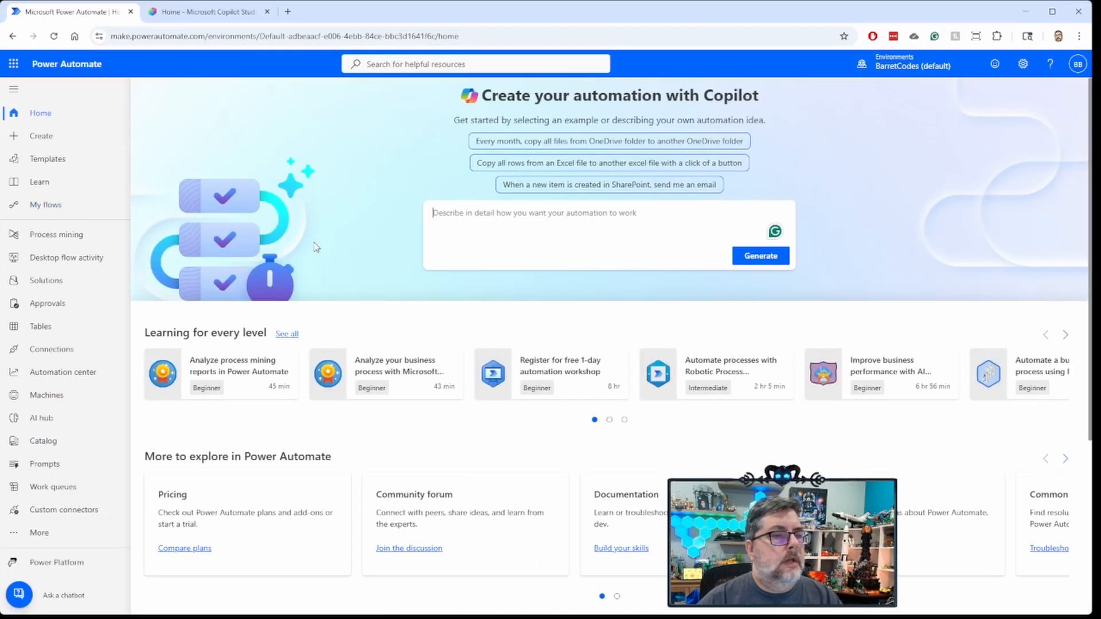
click(626, 212)
text(asf)
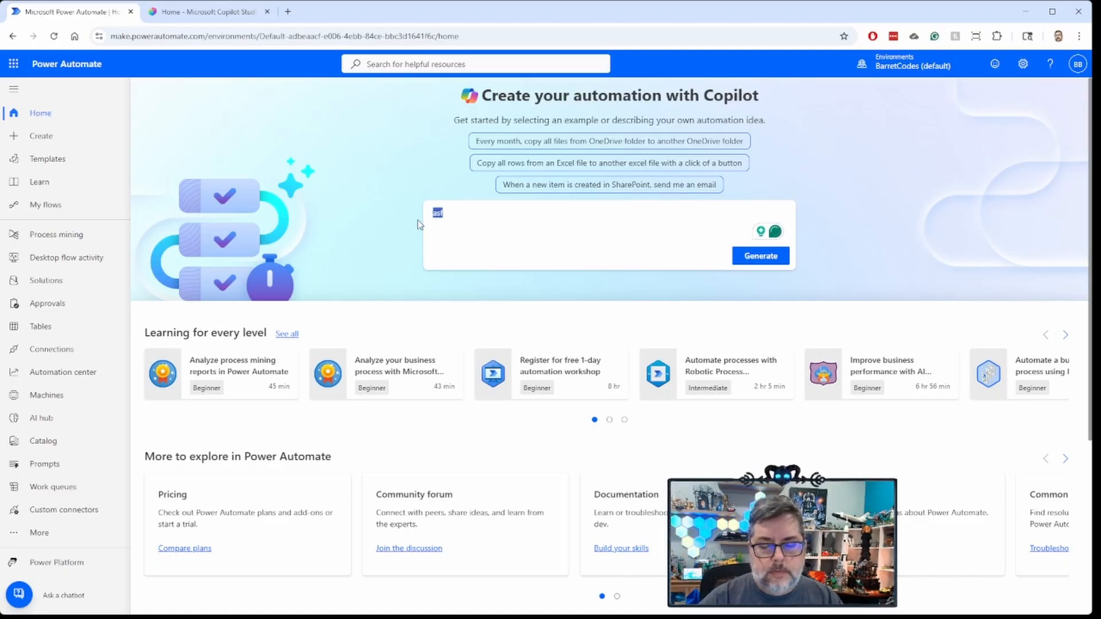
key(BackSpace)
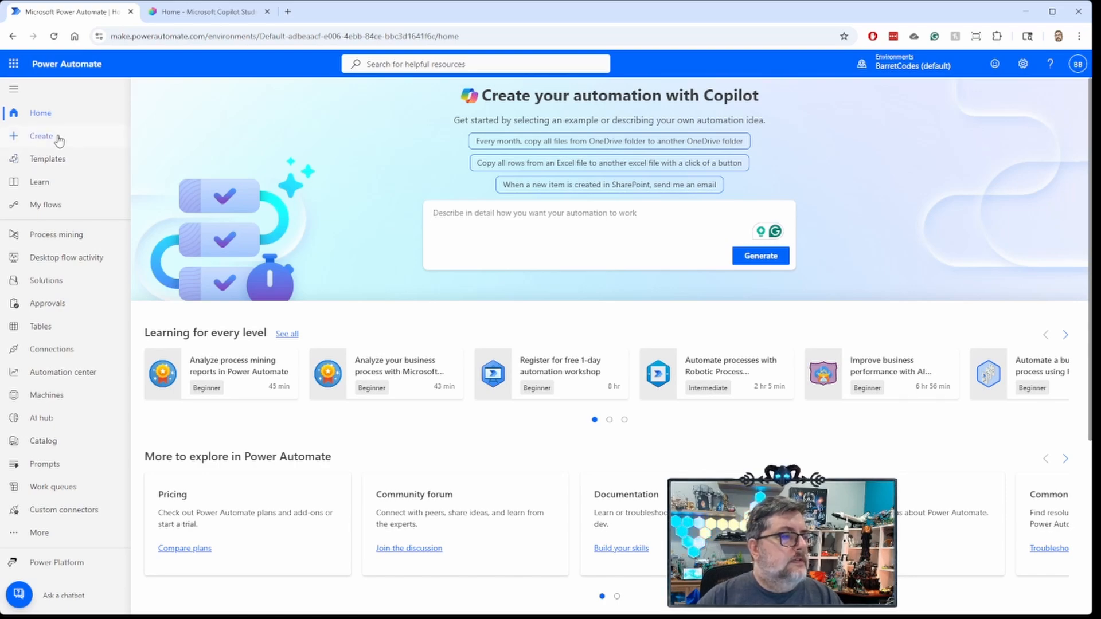
Step: Open the existing New Blog Post flow for editing and examine its sequence of actions
click(46, 206)
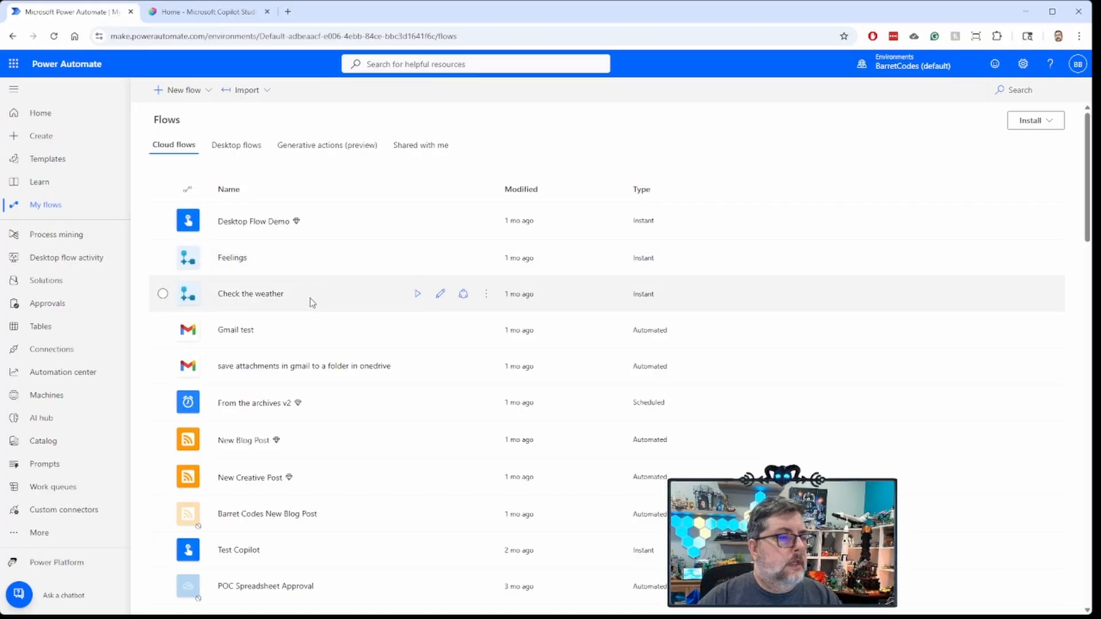
scroll(332, 364, down, 2)
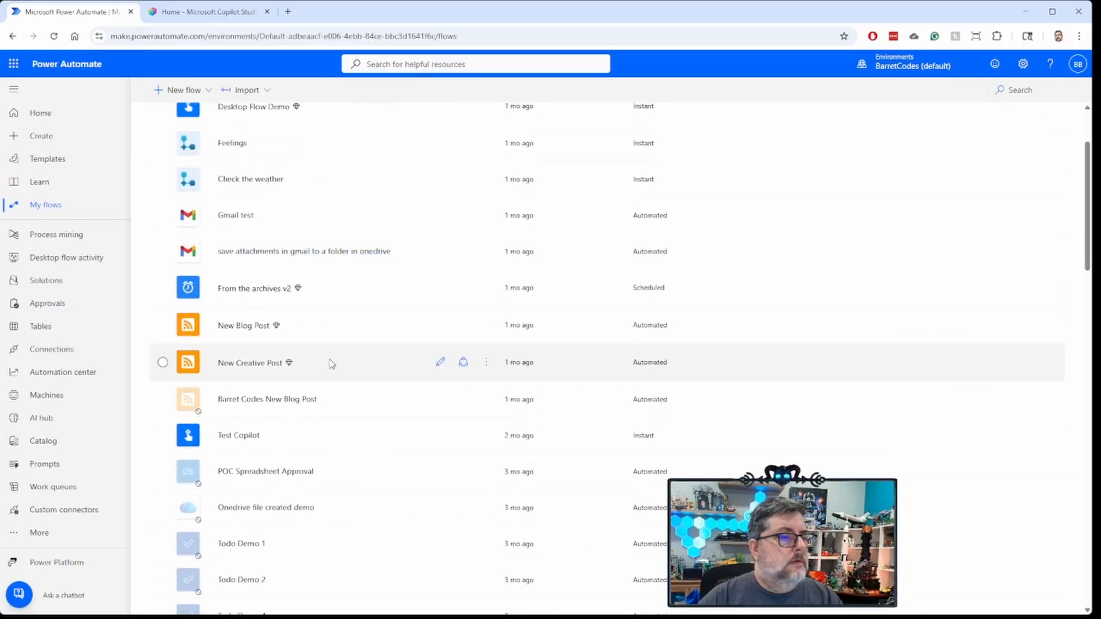
click(250, 327)
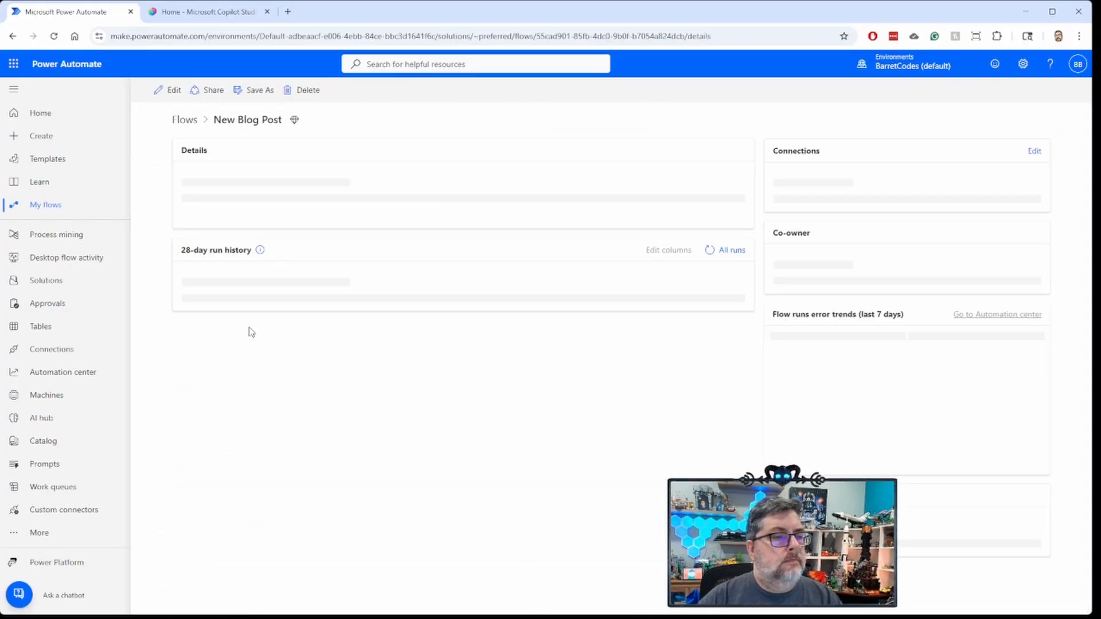
click(170, 90)
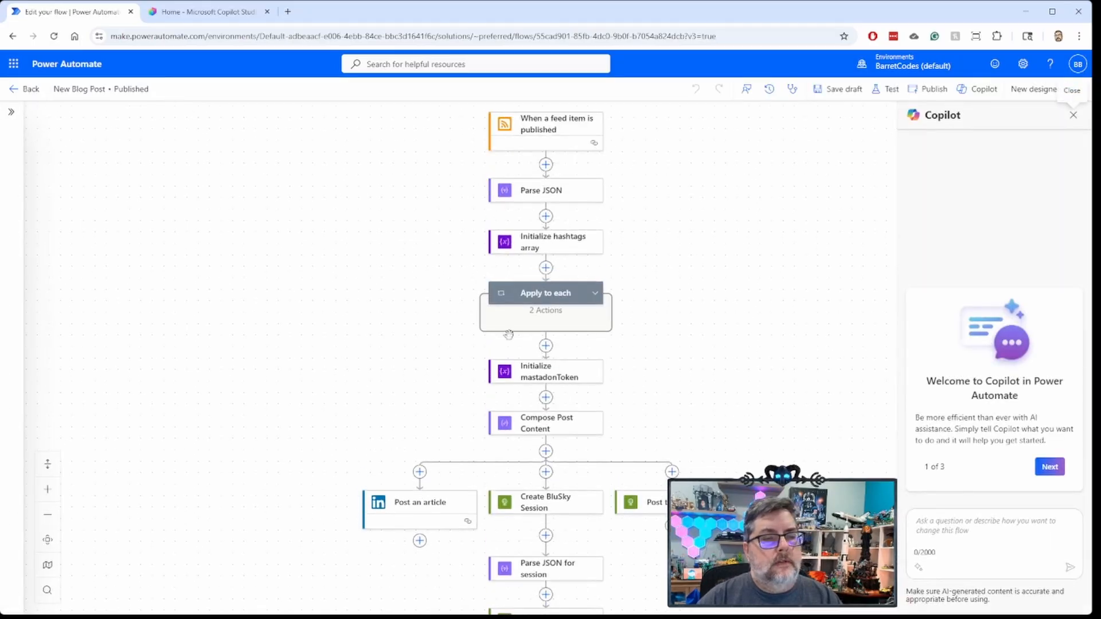
scroll(569, 353, down, 1)
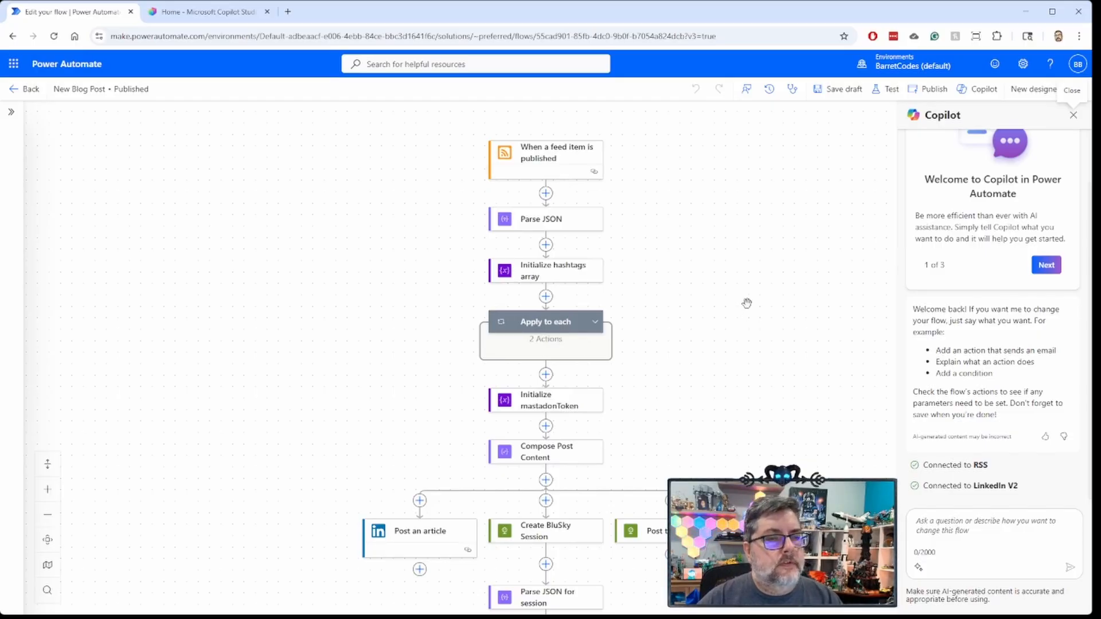
scroll(732, 380, down, 1)
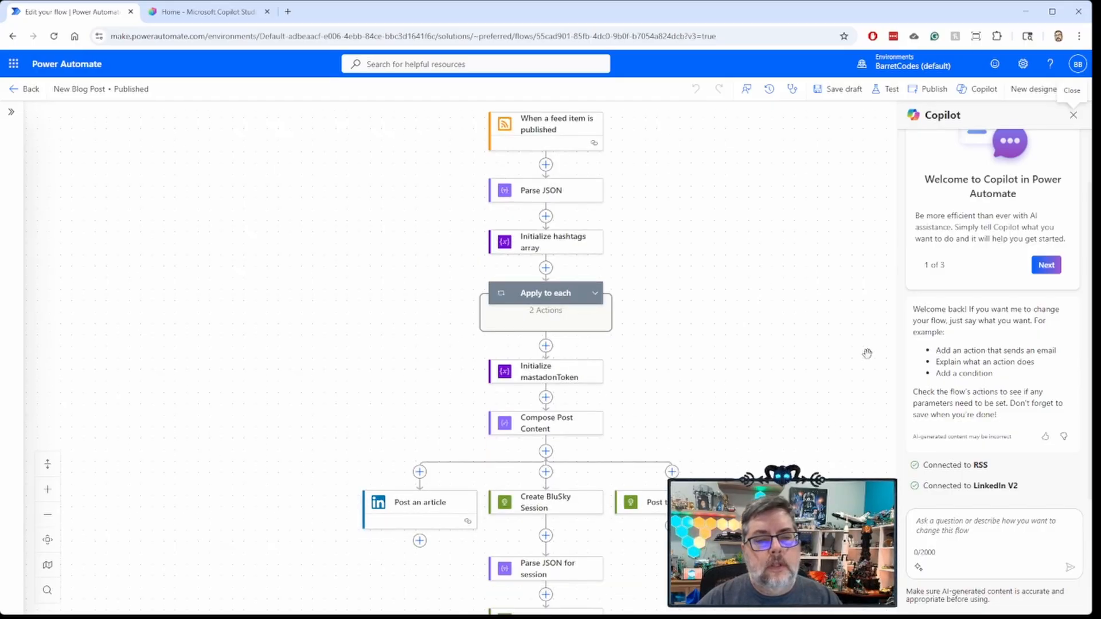
Step: Ask Copilot "Summarize what this flow does" for the New Blog Post flow
click(1014, 521)
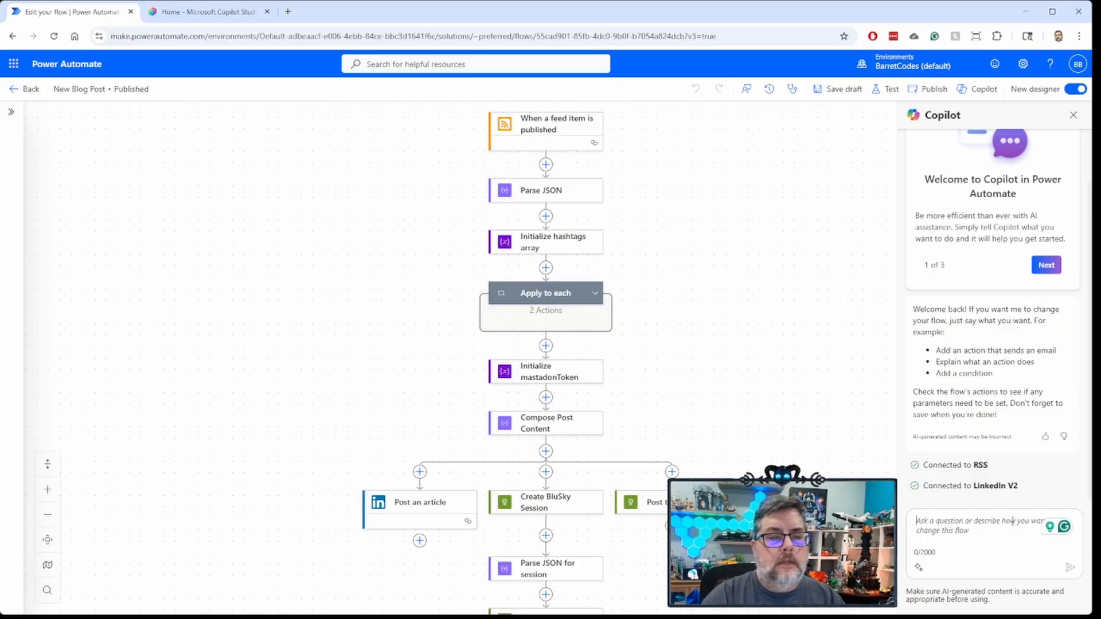
text(Summariz)
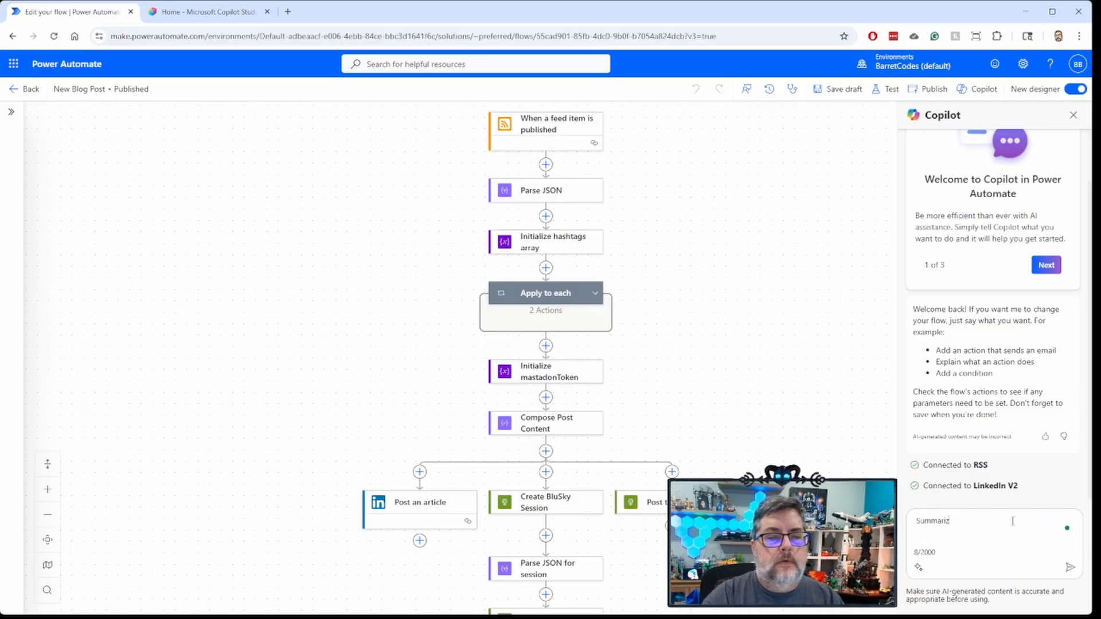
text(e what thi)
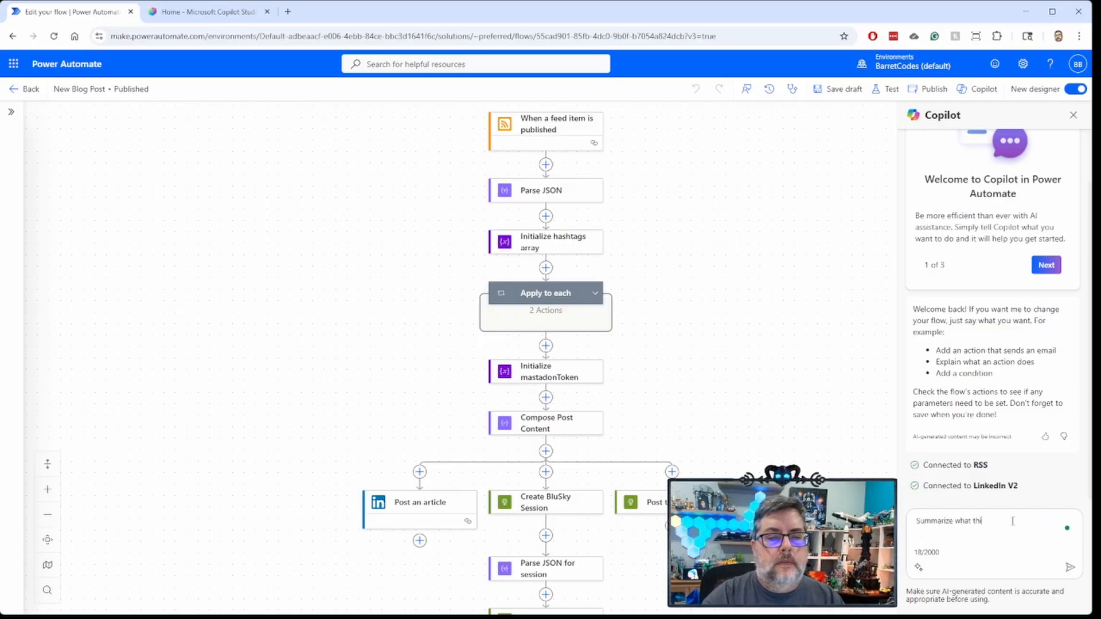
text(s flow does)
key(Return)
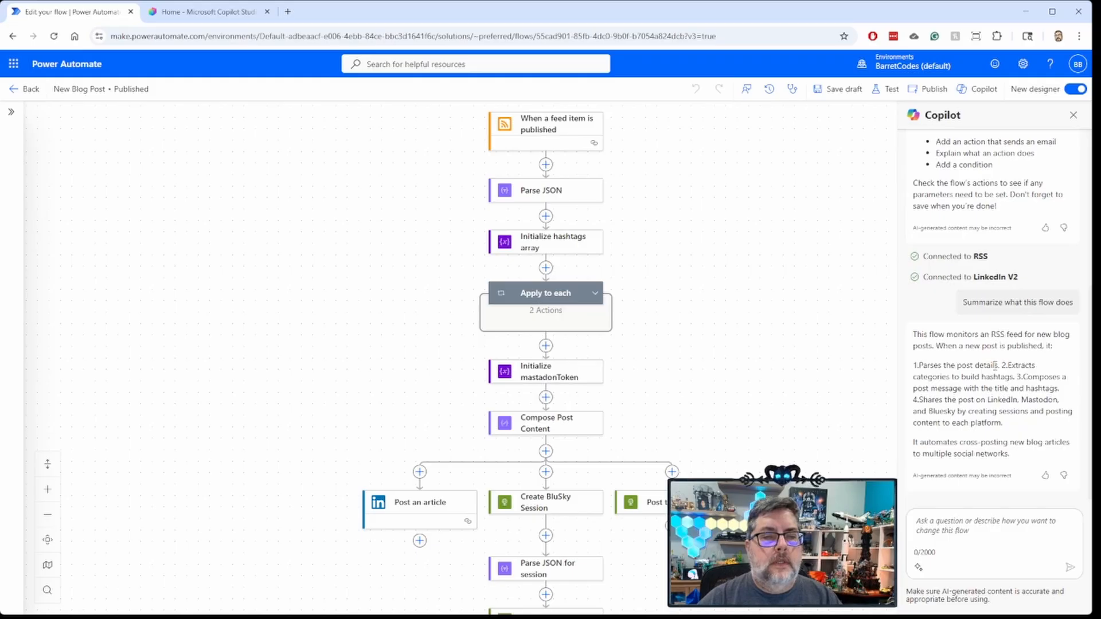
Step: Review Copilot's summary point by point and compare it with the flow's sequence of actions and social posting branches
drag(1007, 365, 1061, 395)
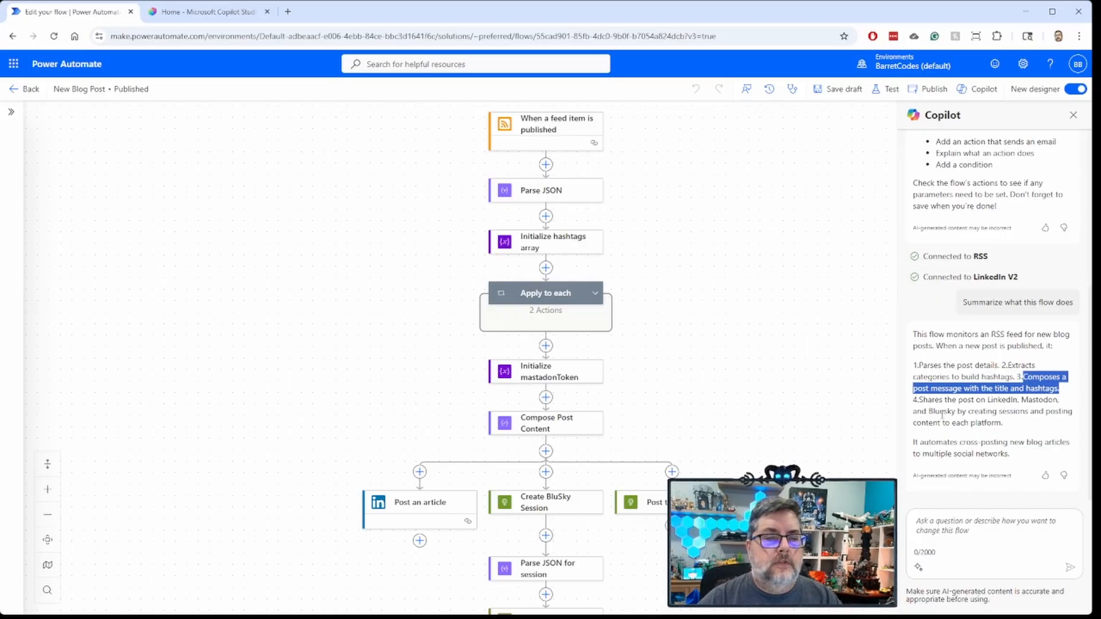
drag(918, 400, 1025, 424)
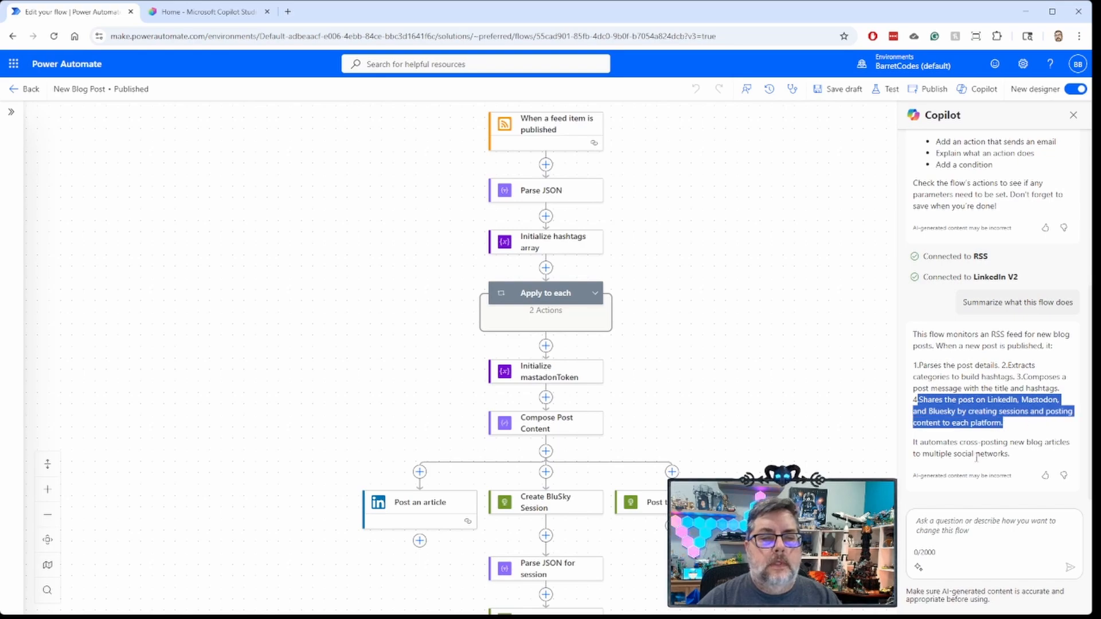
drag(976, 457, 1012, 458)
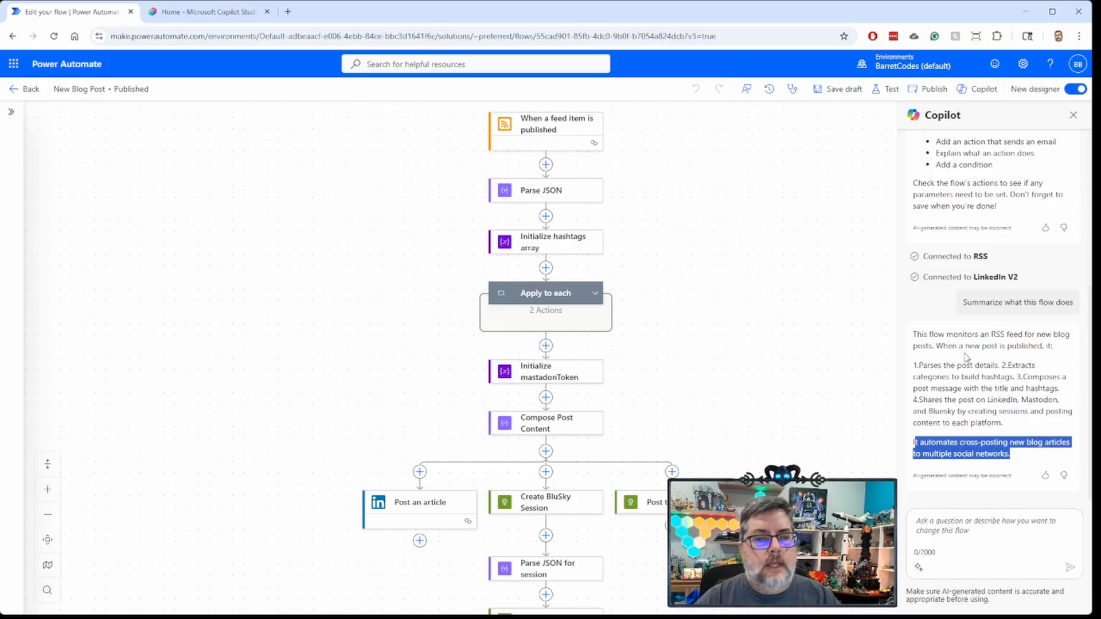
scroll(677, 407, down, 2)
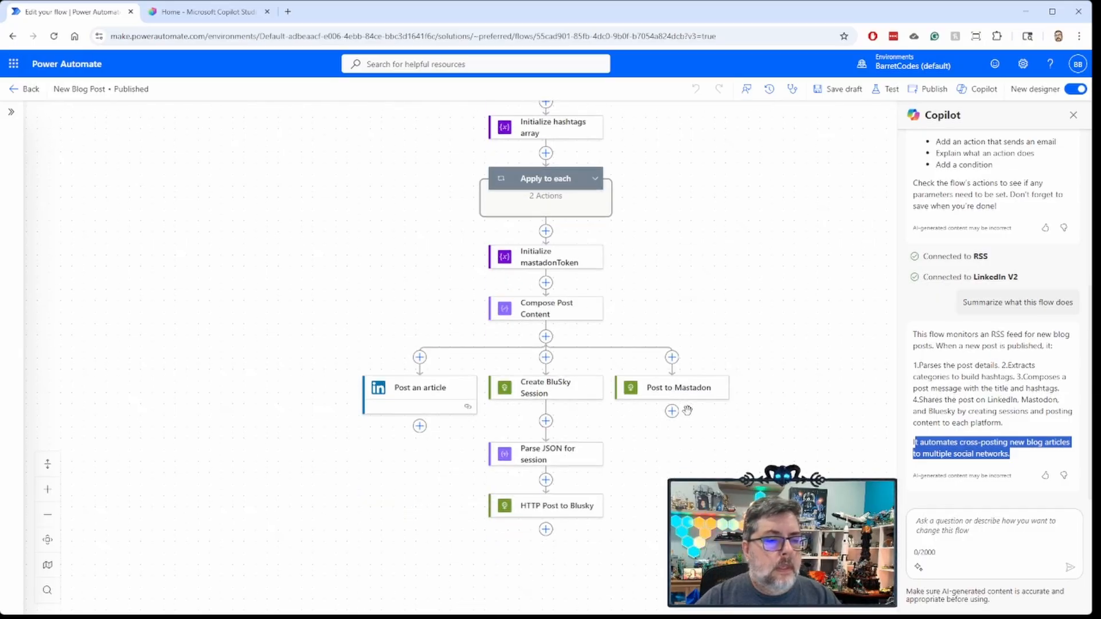
scroll(692, 453, up, 1)
scroll(568, 315, up, 2)
scroll(569, 312, down, 3)
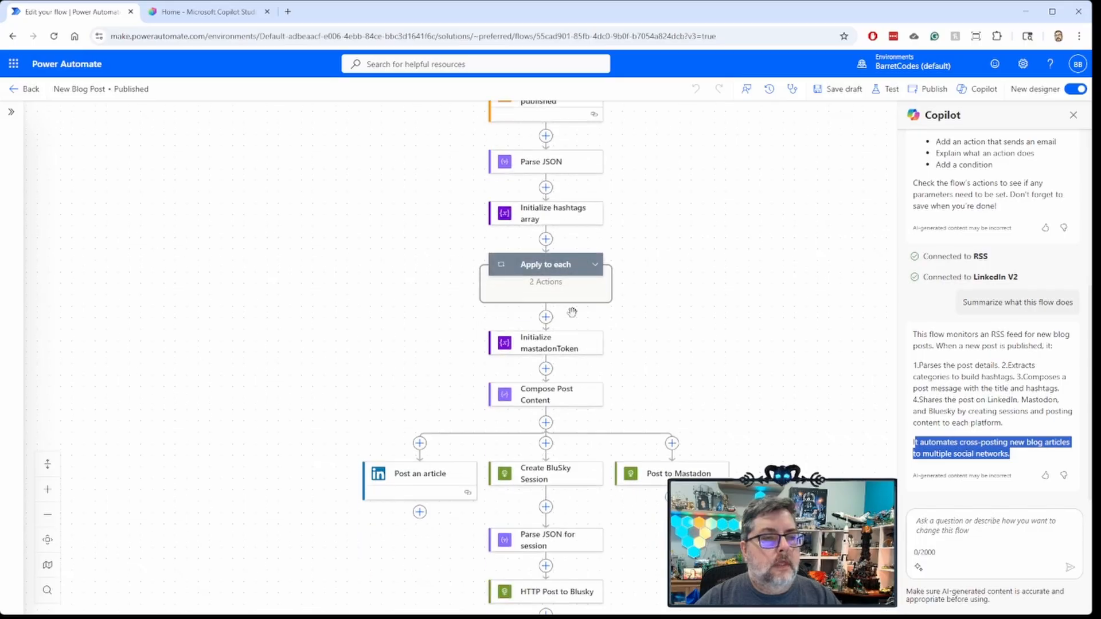
scroll(780, 407, up, 1)
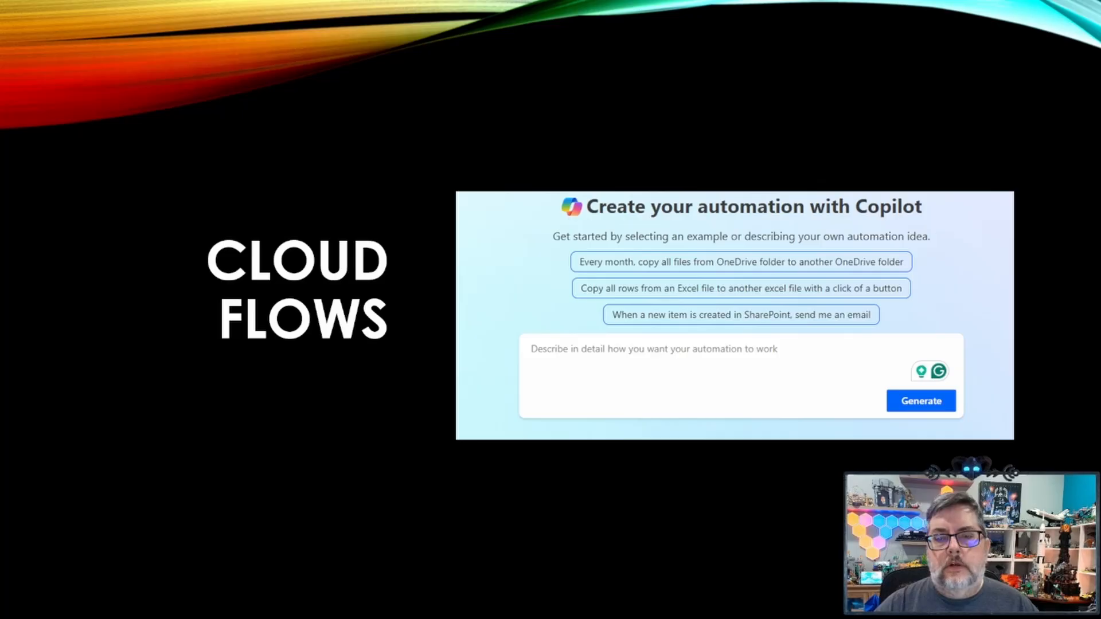
key(Right)
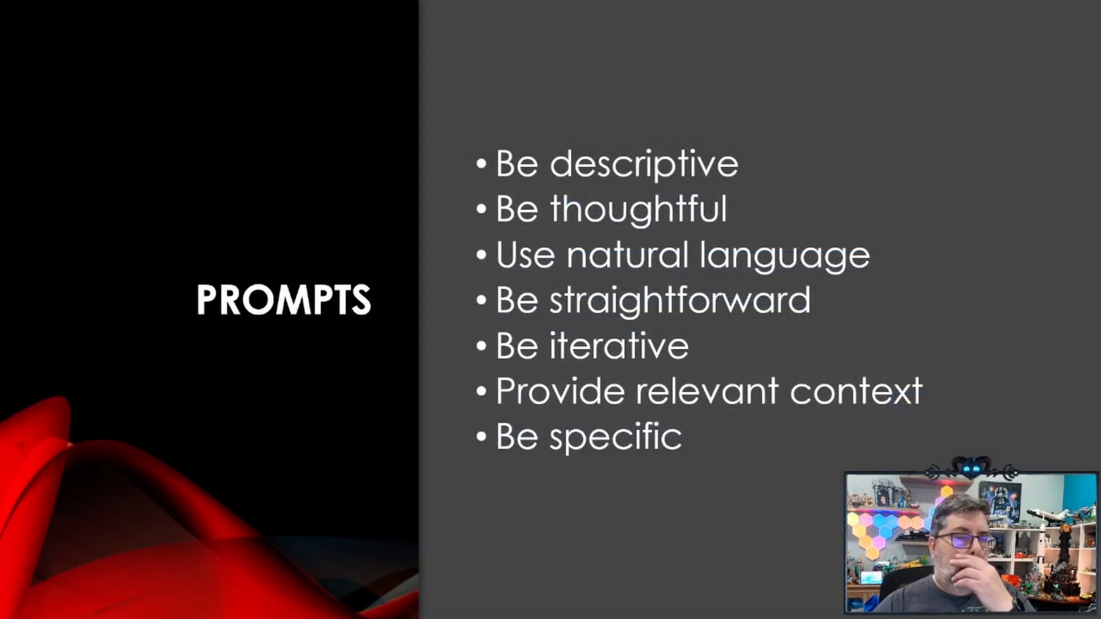